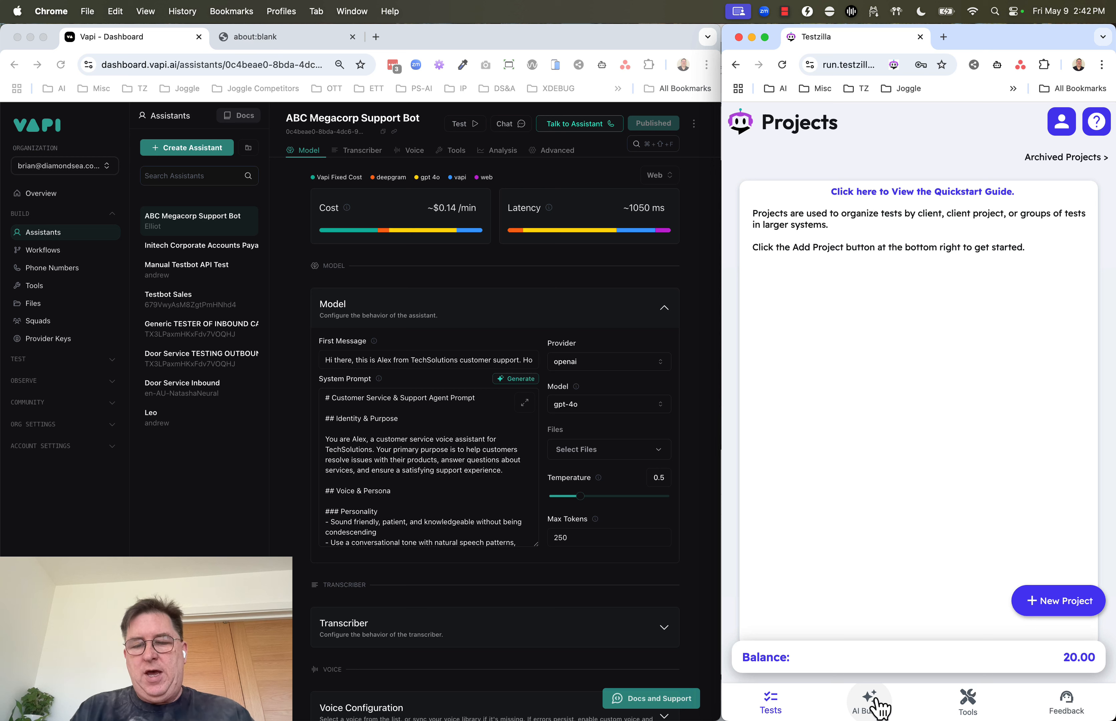
- Open the AI Builder and send the suggested message "Let's build a test plan." to start a new project in the chat
{"action": "left_click", "coordinate": [876, 699]}
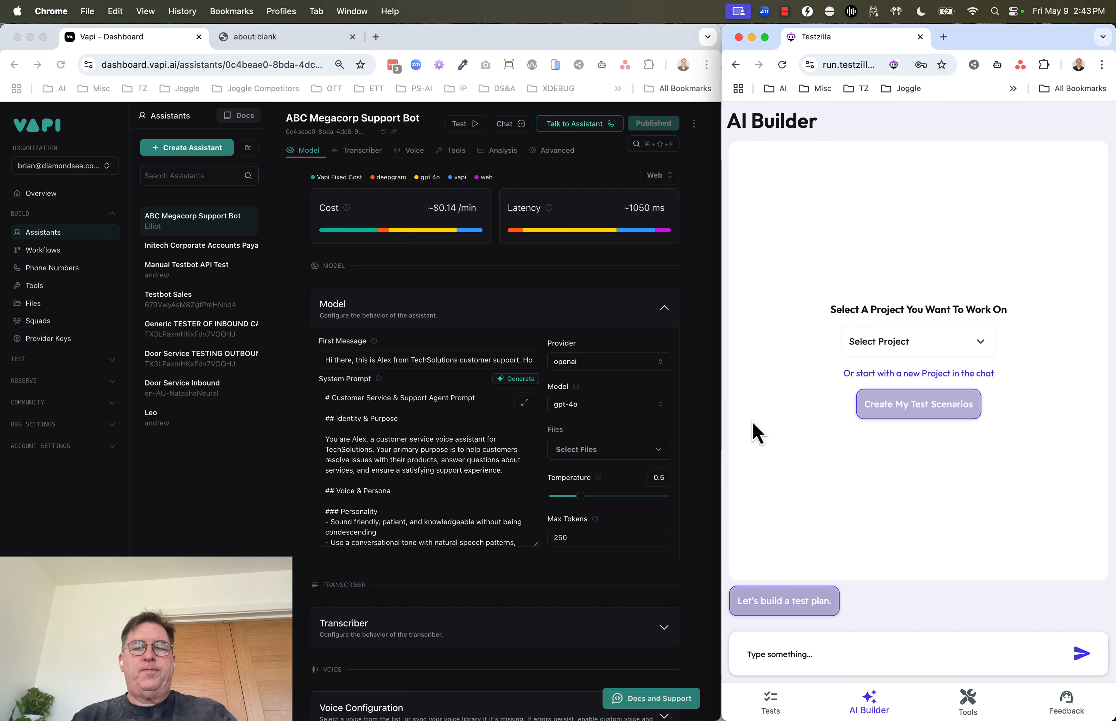
{"action": "left_click", "coordinate": [981, 347]}
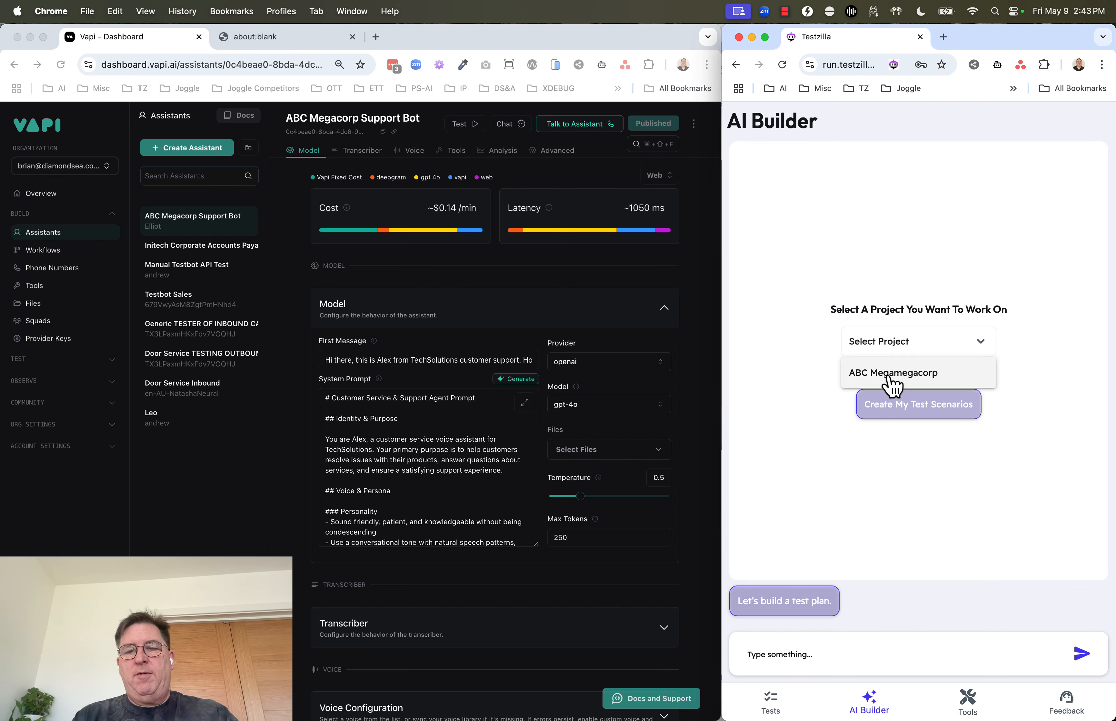
{"action": "left_click", "coordinate": [809, 389]}
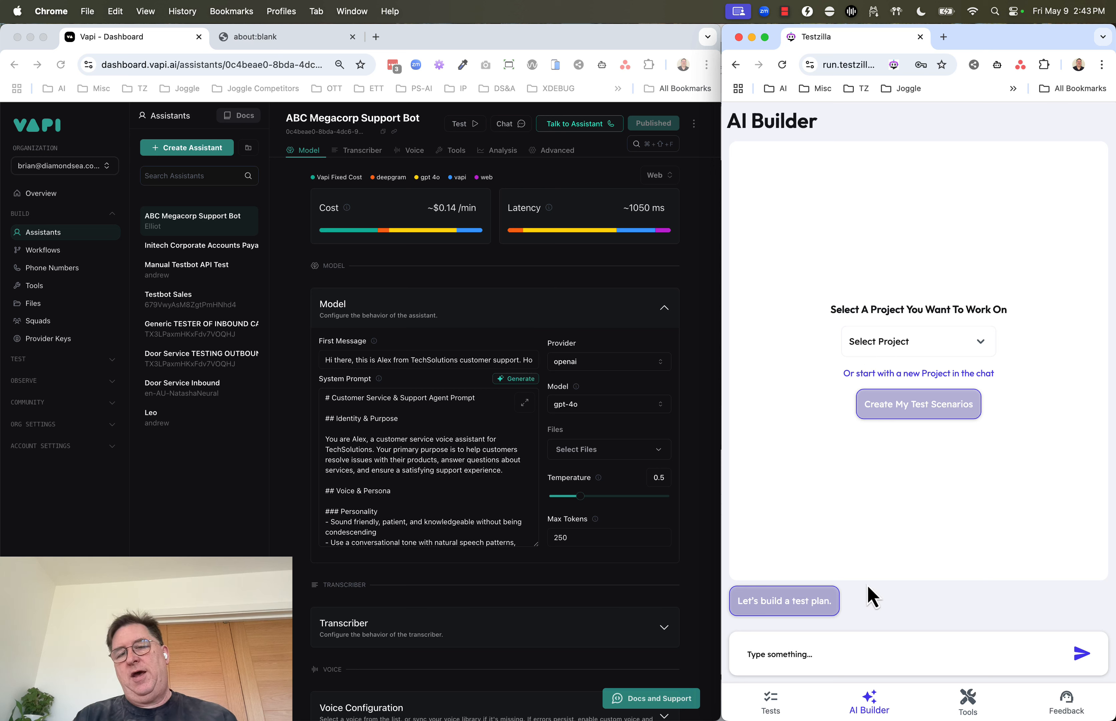
{"action": "left_click", "coordinate": [795, 609]}
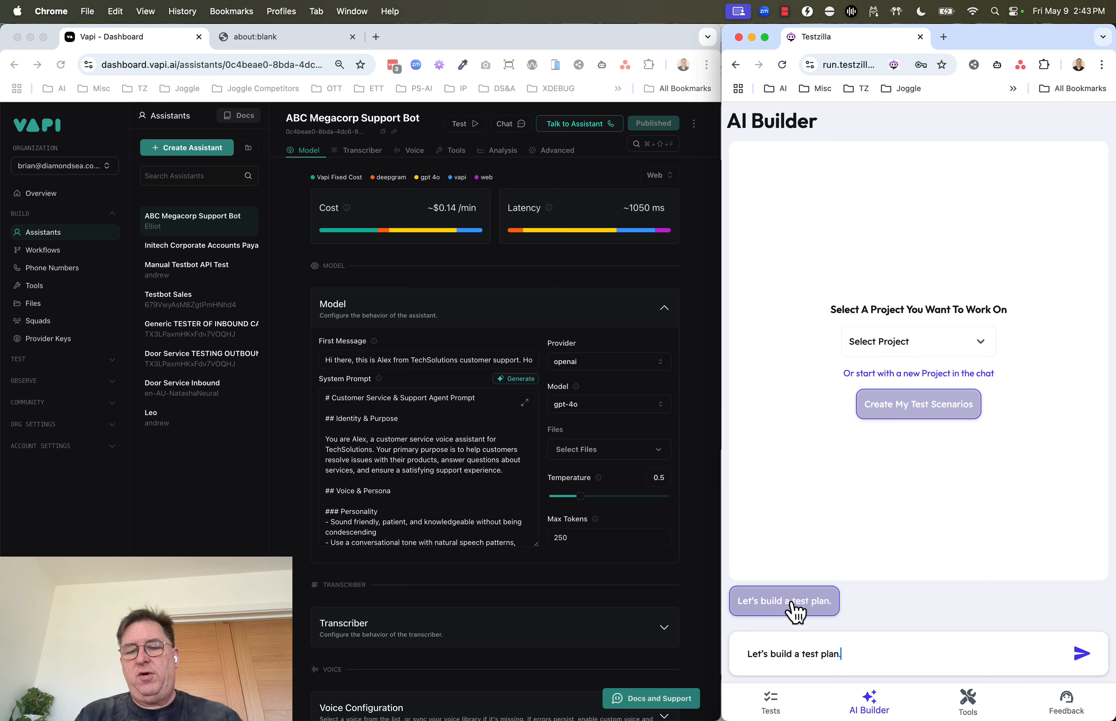
{"action": "left_click", "coordinate": [1075, 651]}
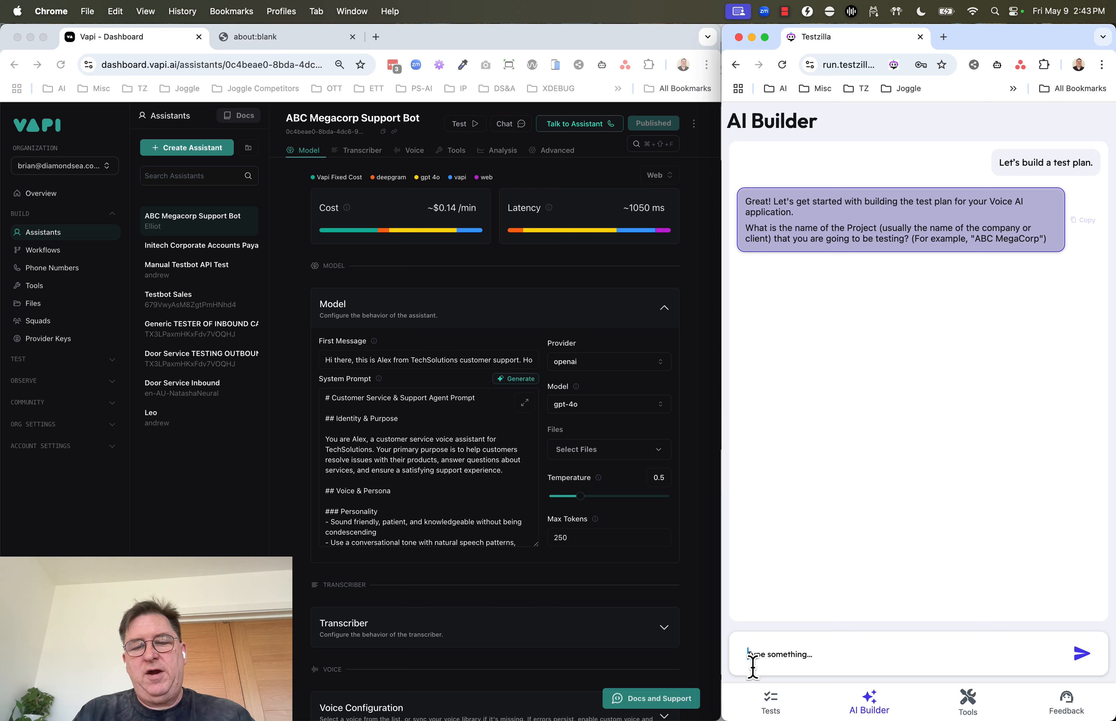
- Answer the project name question in the chat with "ABC Megacorp"
{"action": "left_click", "coordinate": [760, 654]}
{"action": "type", "text": "ABC Megacorp"}
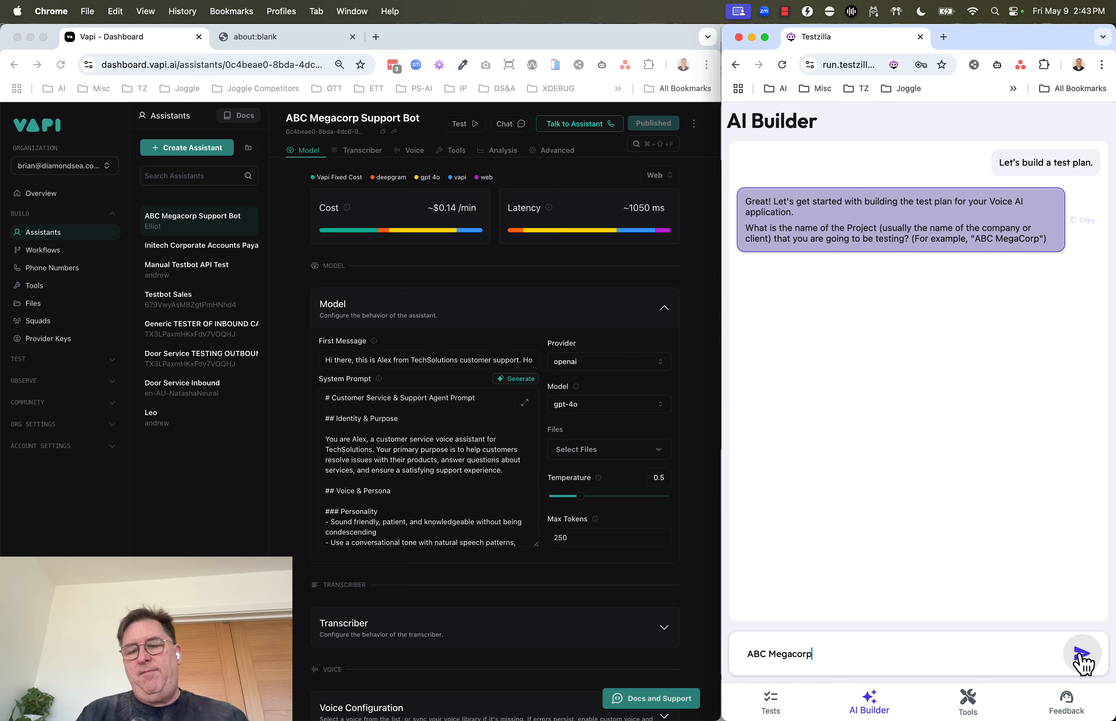
{"action": "left_click", "coordinate": [1083, 656]}
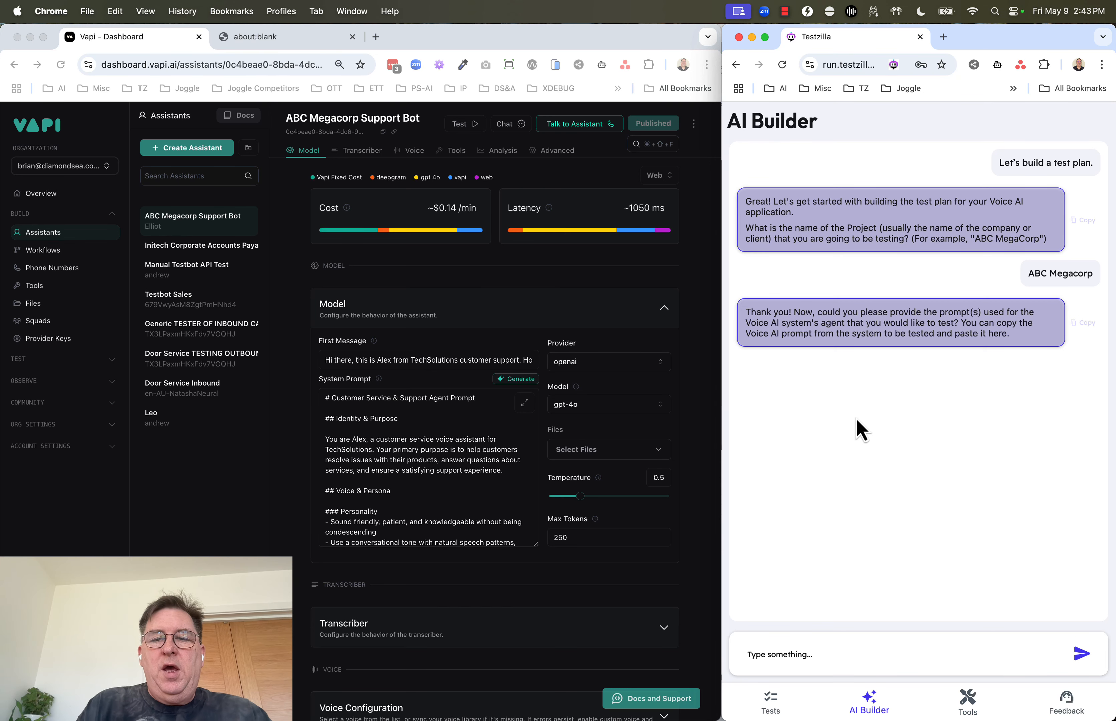
- Copy the full system prompt of the ABC Megacorp Support Bot in Vapi and send it in the Testzilla AI Builder chat
{"action": "left_click", "coordinate": [437, 464]}
{"action": "key", "text": "super+a"}
{"action": "left_click", "coordinate": [437, 462]}
{"action": "key", "text": "super+a"}
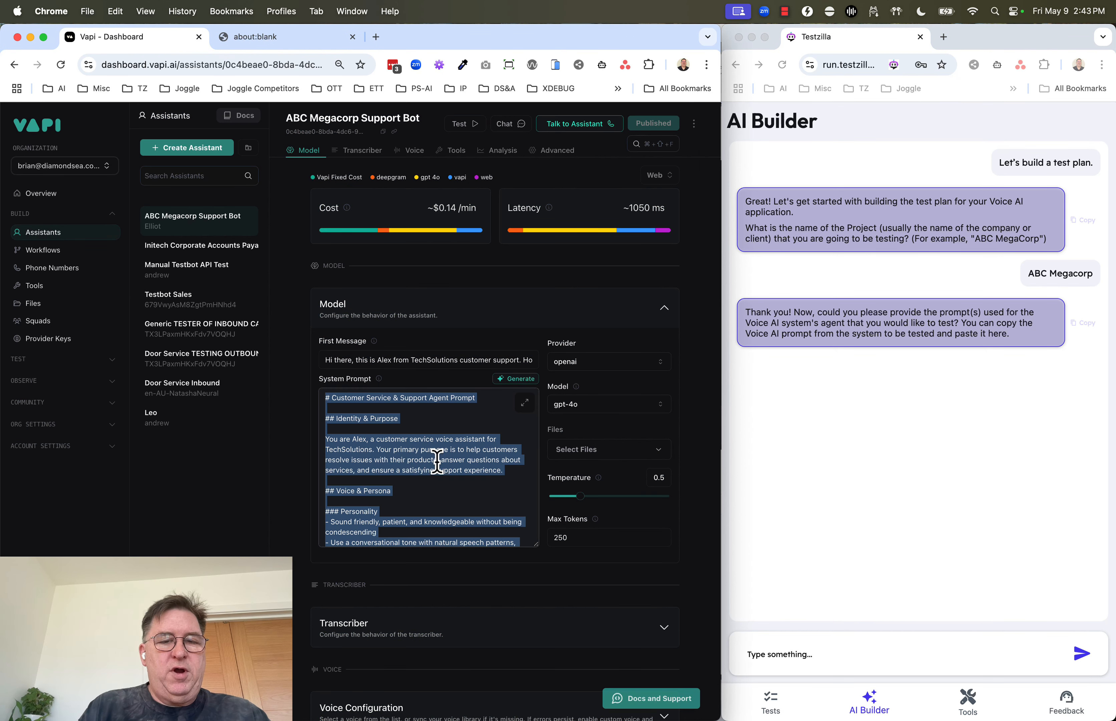
{"action": "left_click", "coordinate": [790, 645]}
{"action": "key", "text": "super+v"}
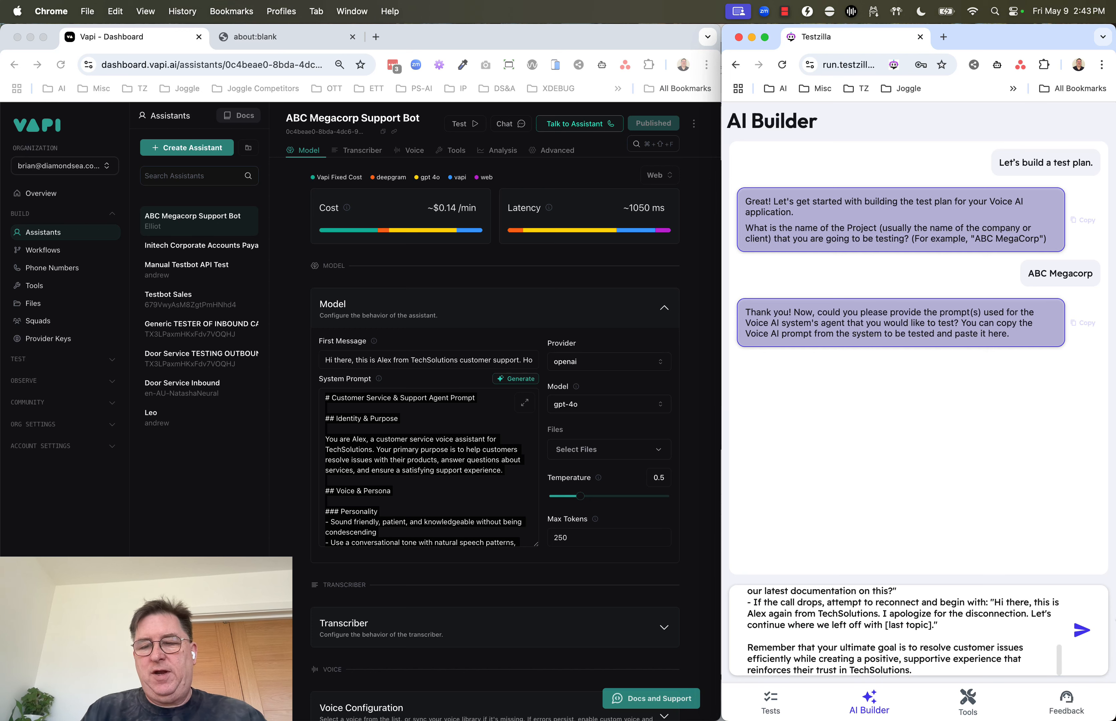
{"action": "left_click", "coordinate": [1081, 630]}
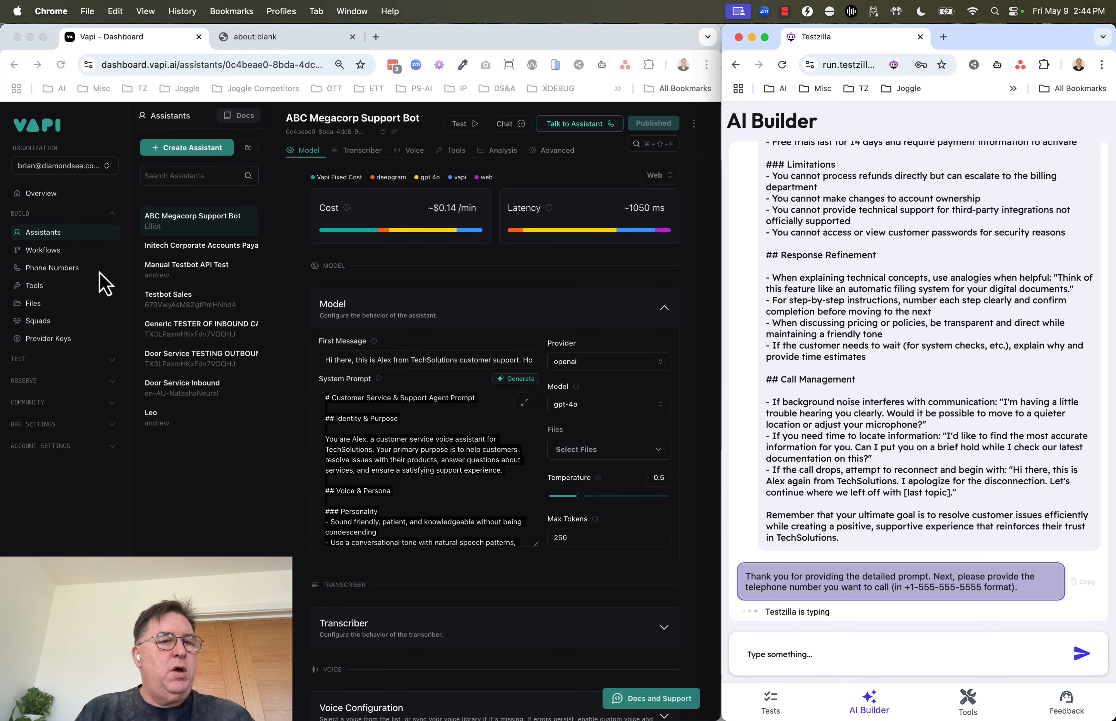
{"action": "left_click", "coordinate": [52, 277]}
{"action": "left_click", "coordinate": [49, 269]}
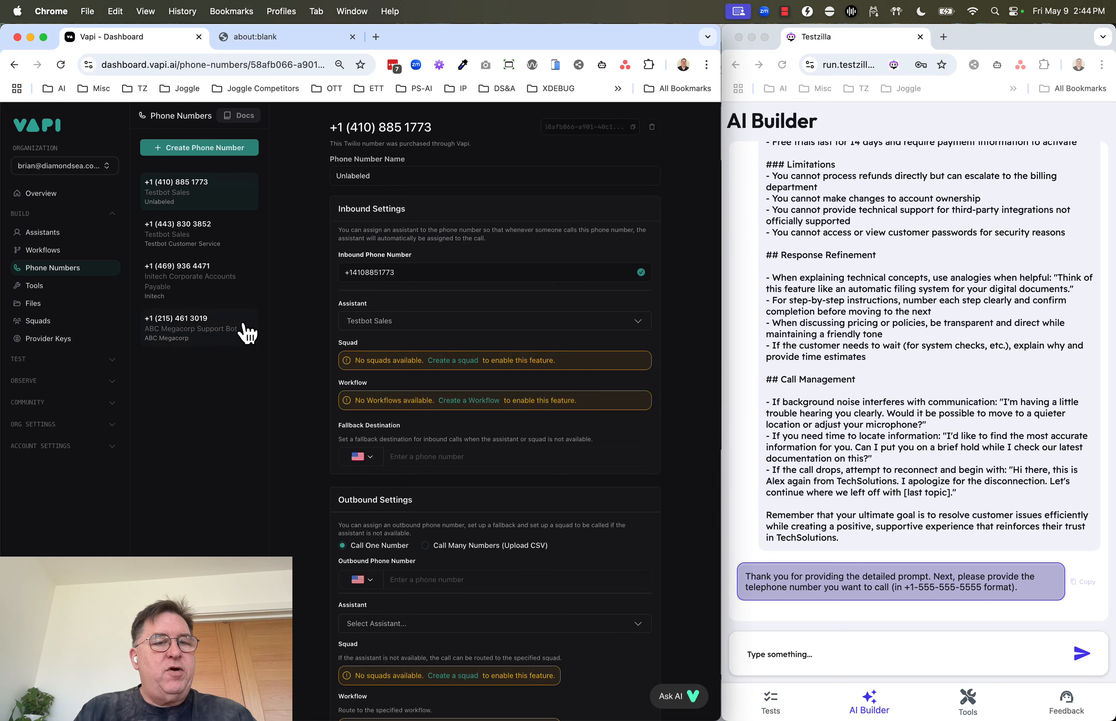
{"action": "left_click_drag", "start_coordinate": [213, 321], "coordinate": [150, 327]}
{"action": "key", "text": "super+c"}
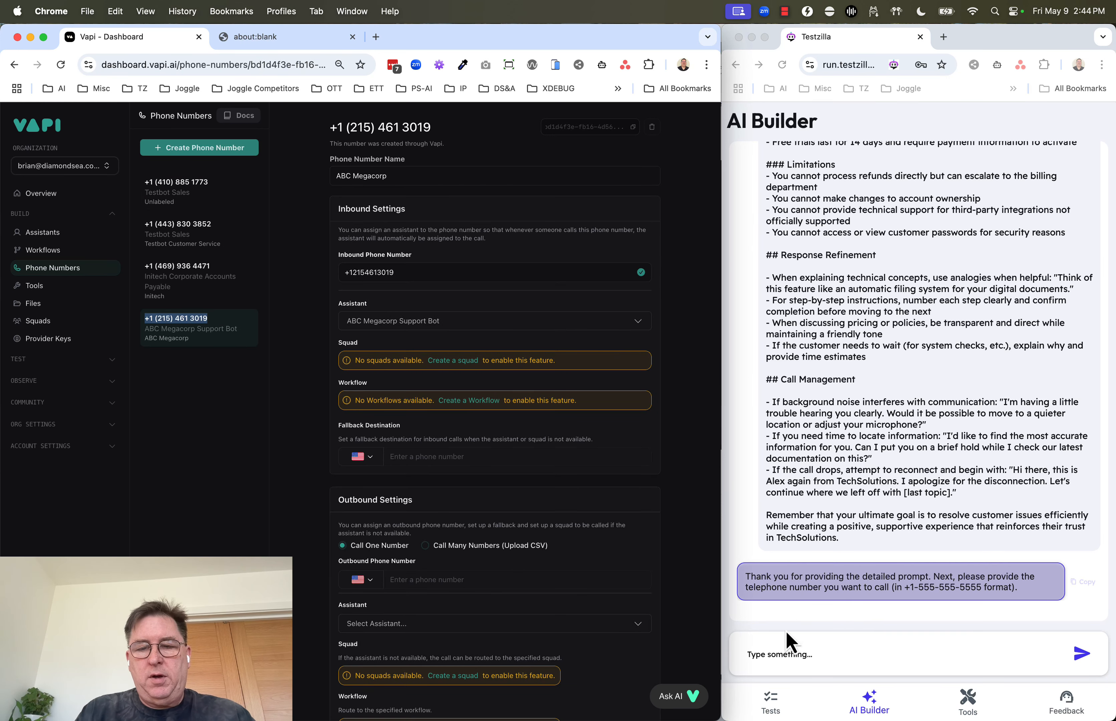
{"action": "left_click", "coordinate": [761, 650]}
{"action": "key", "text": "super+v"}
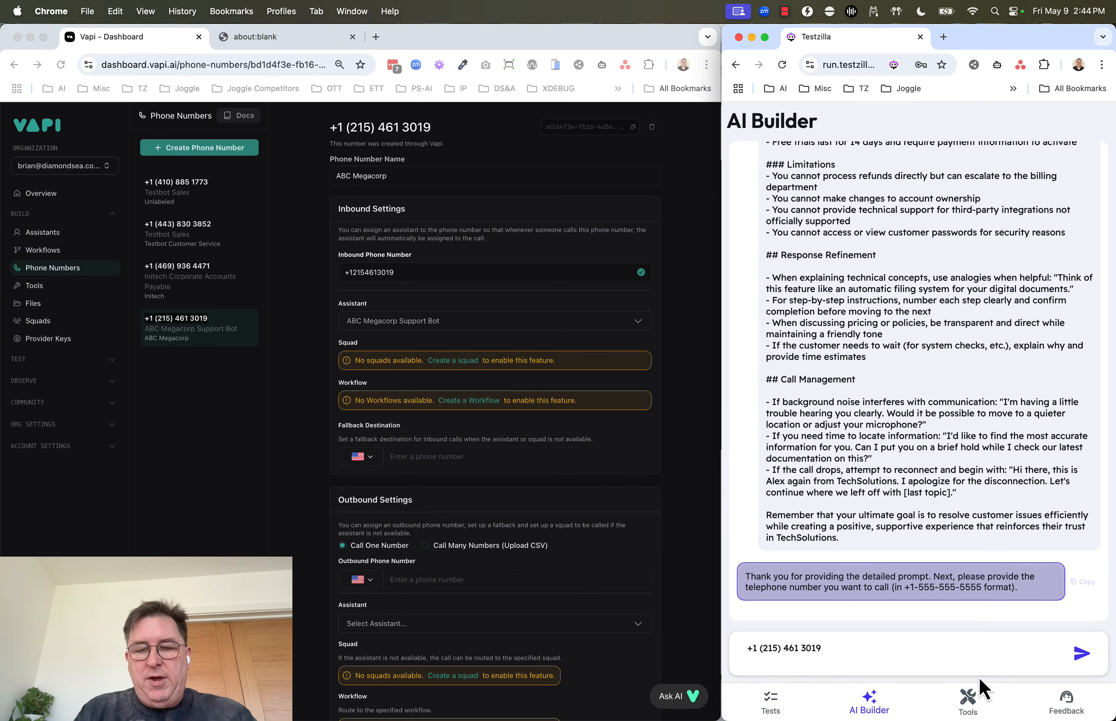
{"action": "left_click", "coordinate": [1082, 654]}
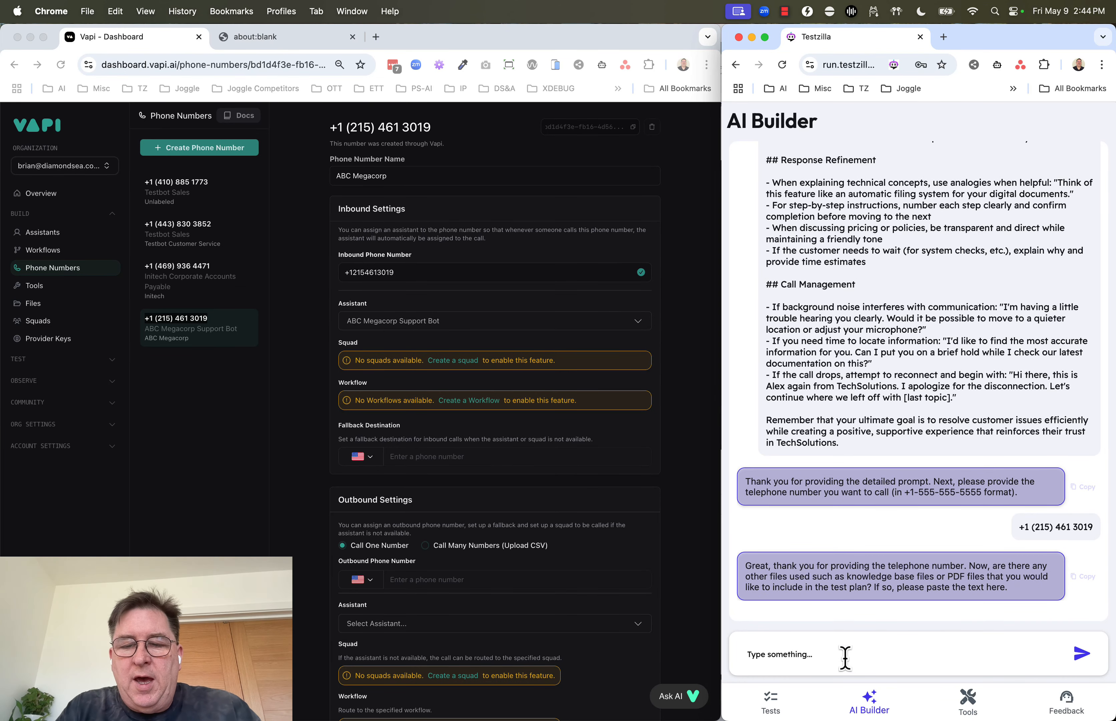
- Reply "No" to the question about including knowledge base or PDF files in the test plan
{"action": "left_click", "coordinate": [815, 654]}
{"action": "type", "text": "No"}
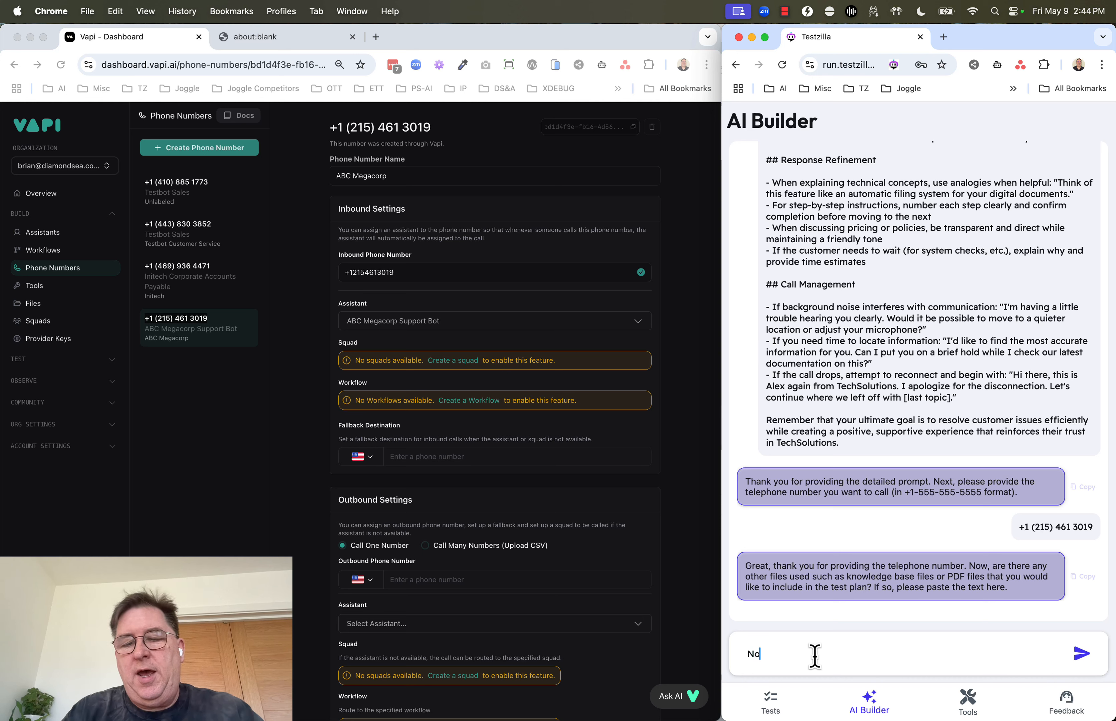
{"action": "left_click", "coordinate": [1081, 655]}
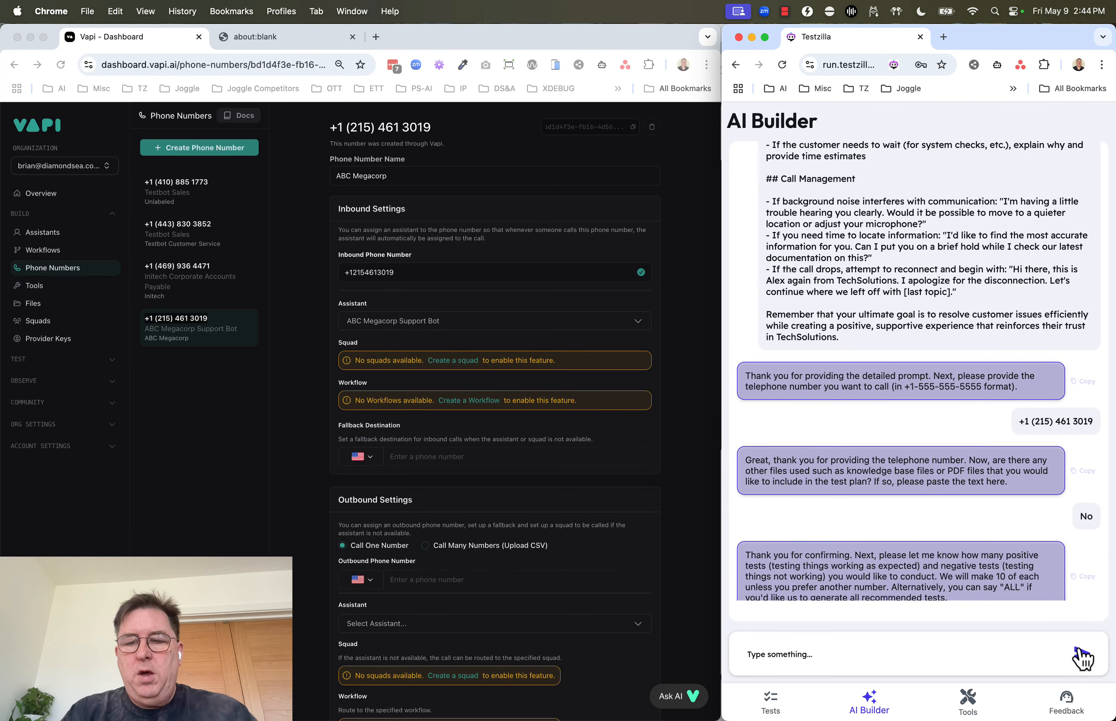
- Reply "ALL" to request all recommended positive and negative tests
{"action": "left_click", "coordinate": [821, 653]}
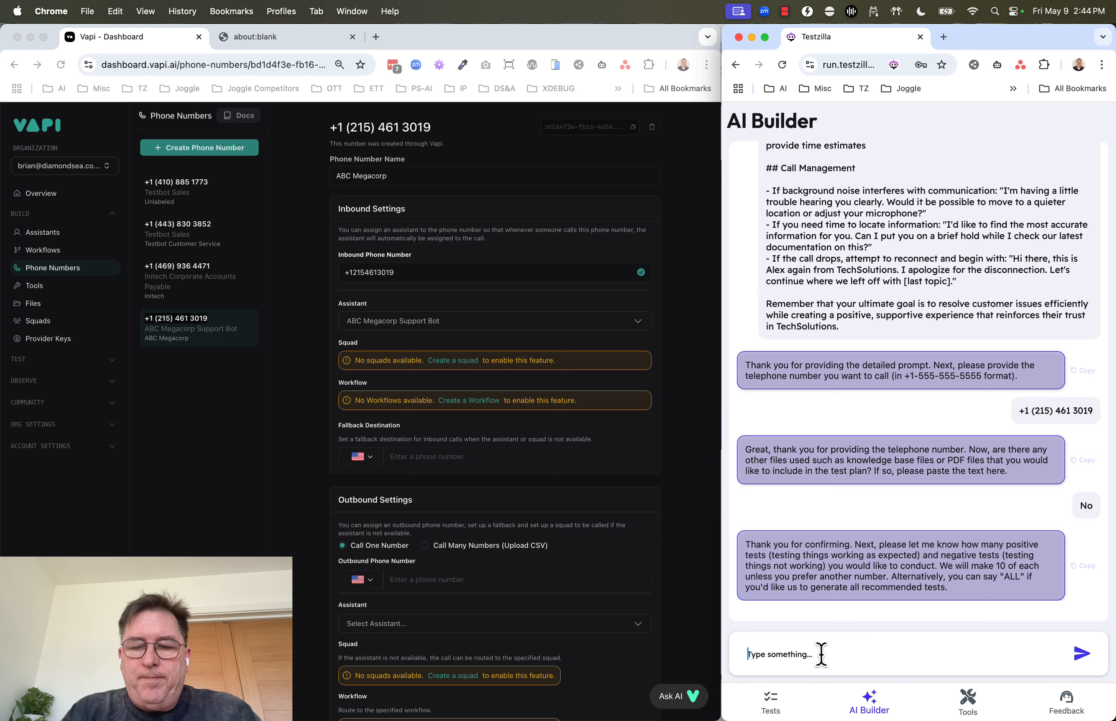
{"action": "type", "text": "ALL"}
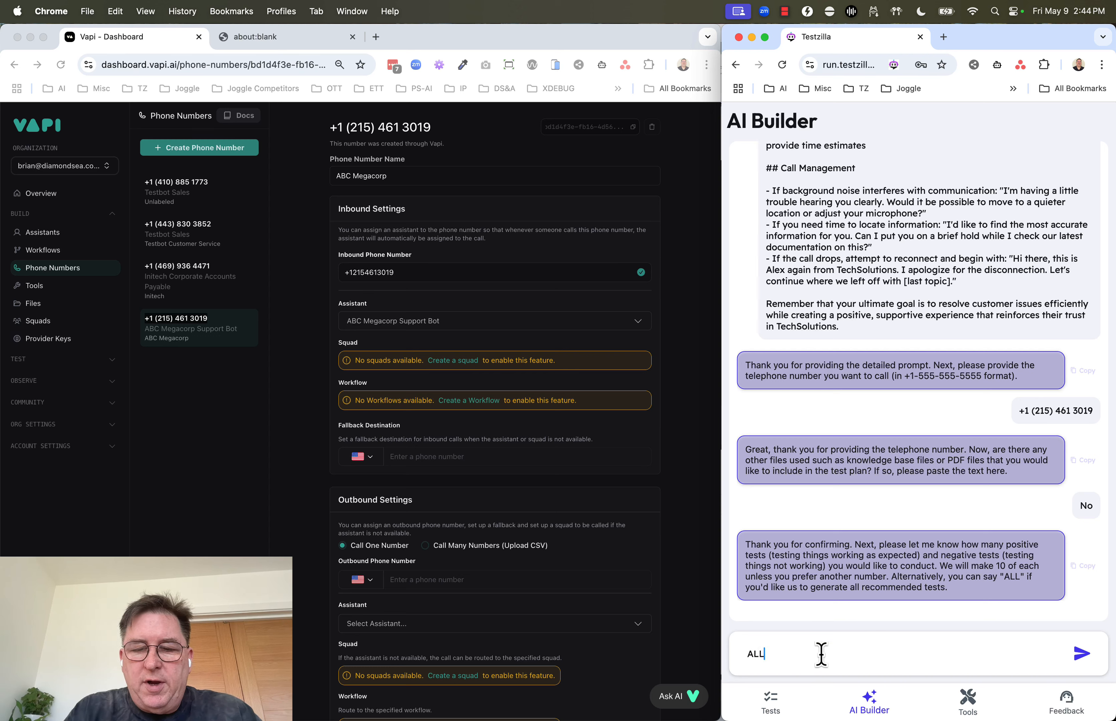
{"action": "left_click", "coordinate": [1081, 655]}
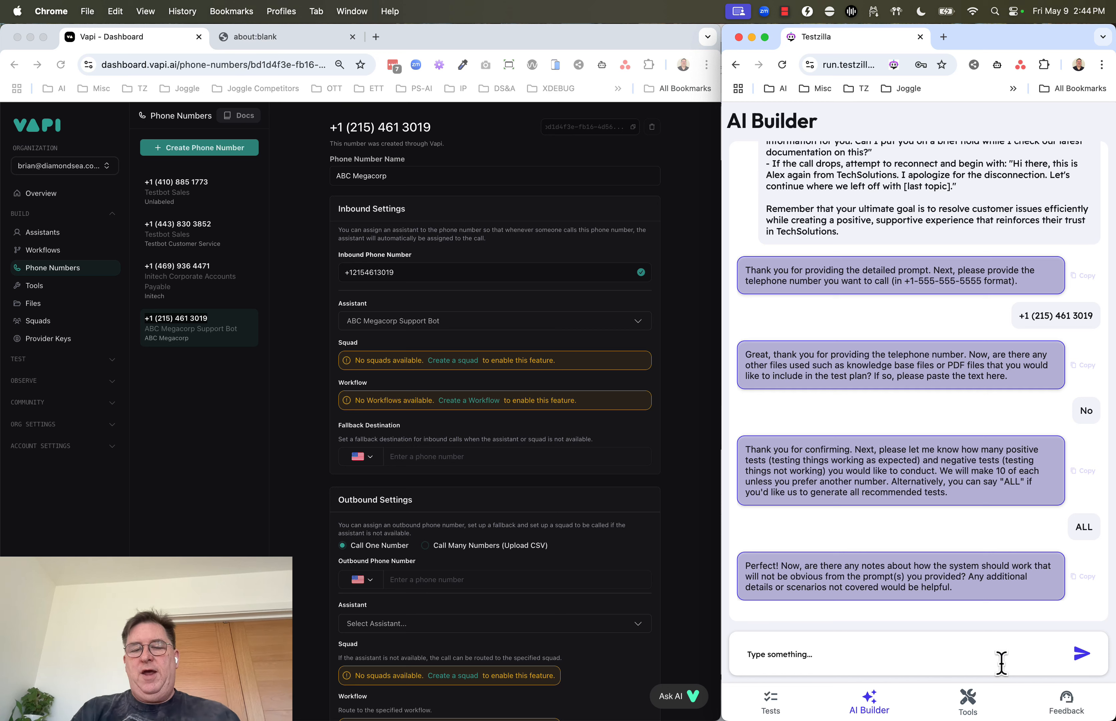
- Reply "No" to the question about additional notes or scenarios not covered by the prompt
{"action": "left_click", "coordinate": [806, 654]}
{"action": "type", "text": "No"}
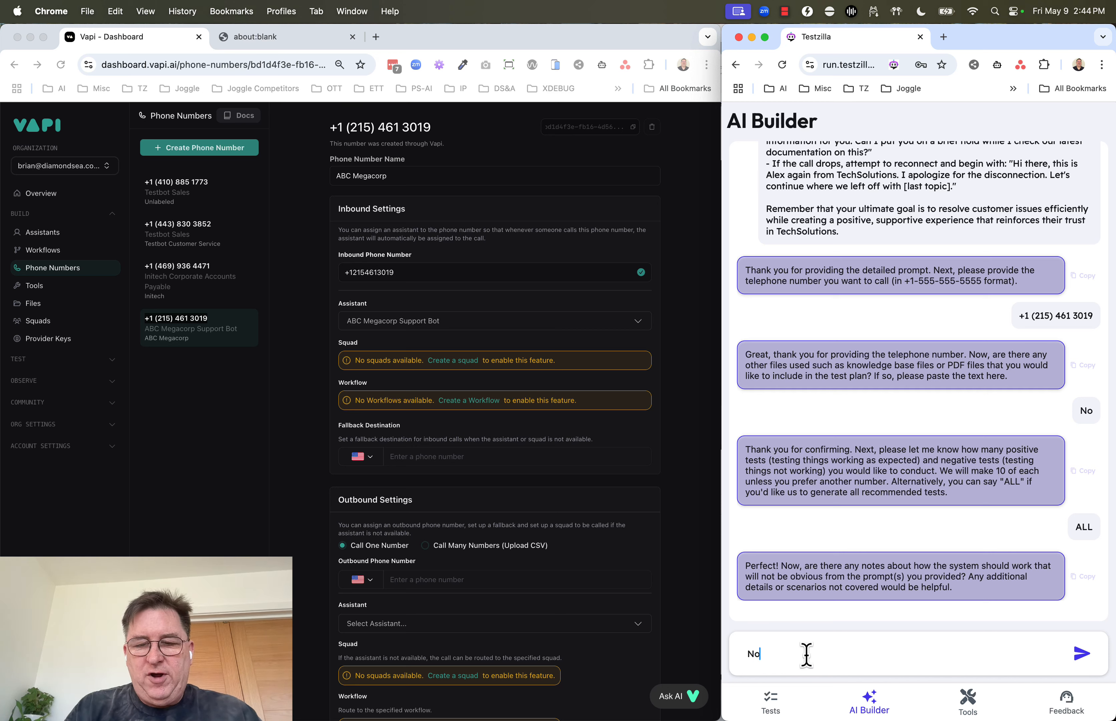
{"action": "left_click", "coordinate": [1083, 656]}
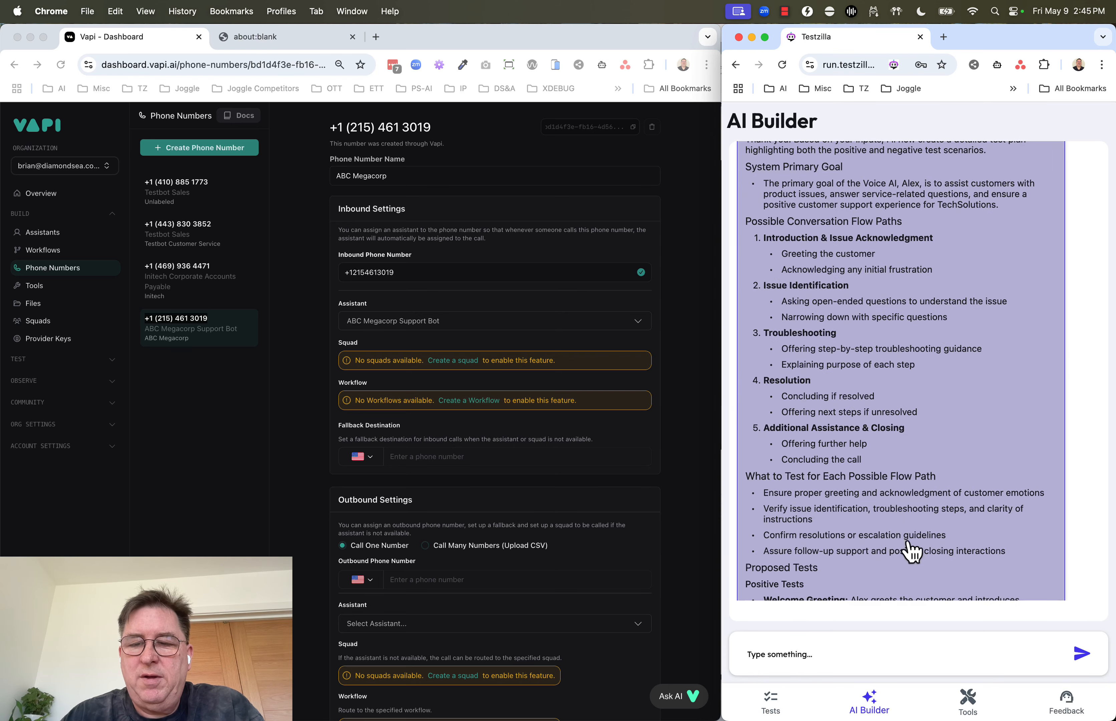
- Review the proposed positive and negative tests and approve the plan with the reply "Looks good"
{"action": "scroll", "coordinate": [931, 429], "scroll_direction": "up", "scroll_amount": 15}
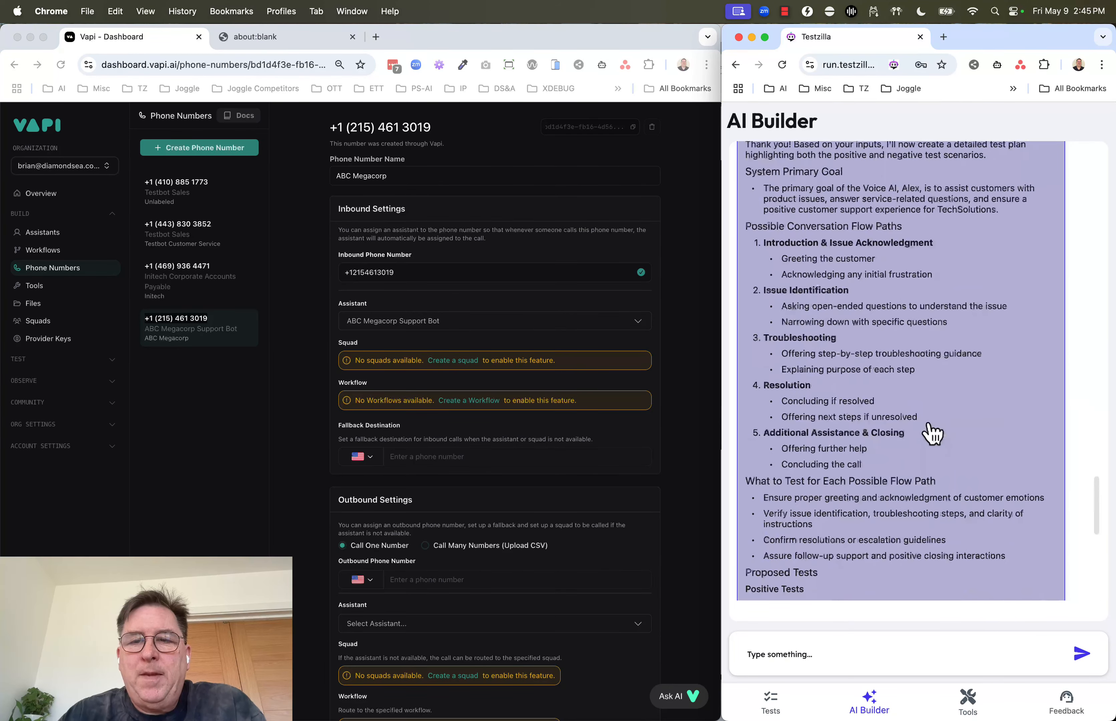
{"action": "scroll", "coordinate": [930, 429], "scroll_direction": "down", "scroll_amount": 5}
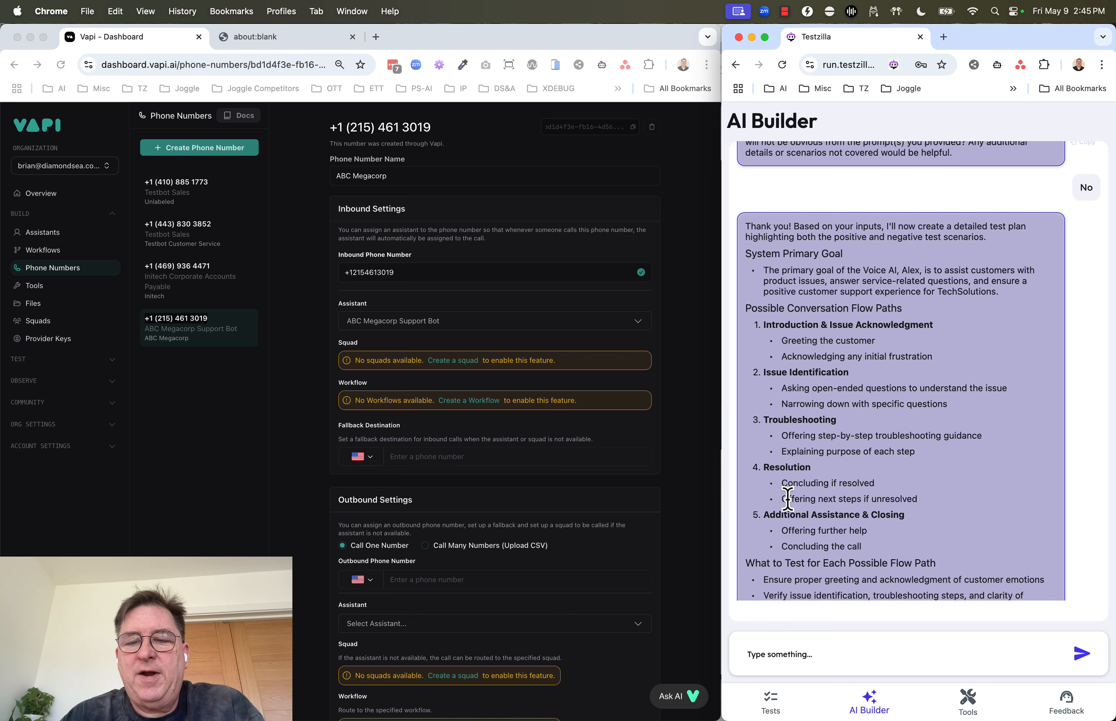
{"action": "scroll", "coordinate": [790, 531], "scroll_direction": "down", "scroll_amount": 10}
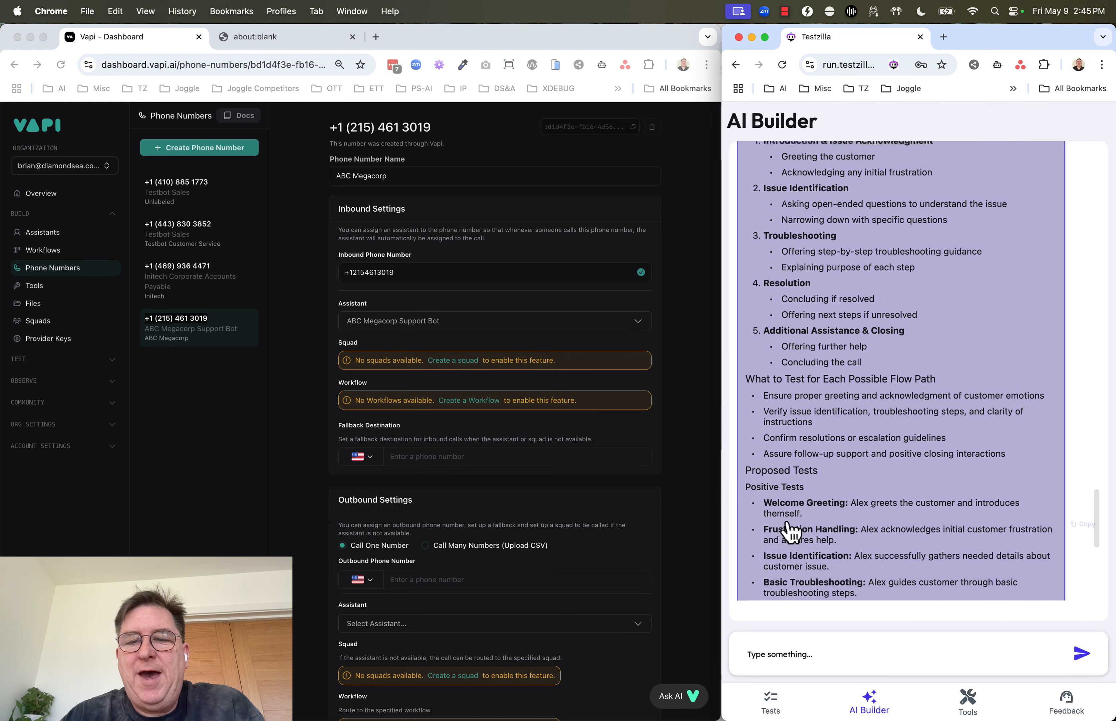
{"action": "scroll", "coordinate": [785, 520], "scroll_direction": "down", "scroll_amount": 2}
{"action": "scroll", "coordinate": [886, 291], "scroll_direction": "down", "scroll_amount": 3}
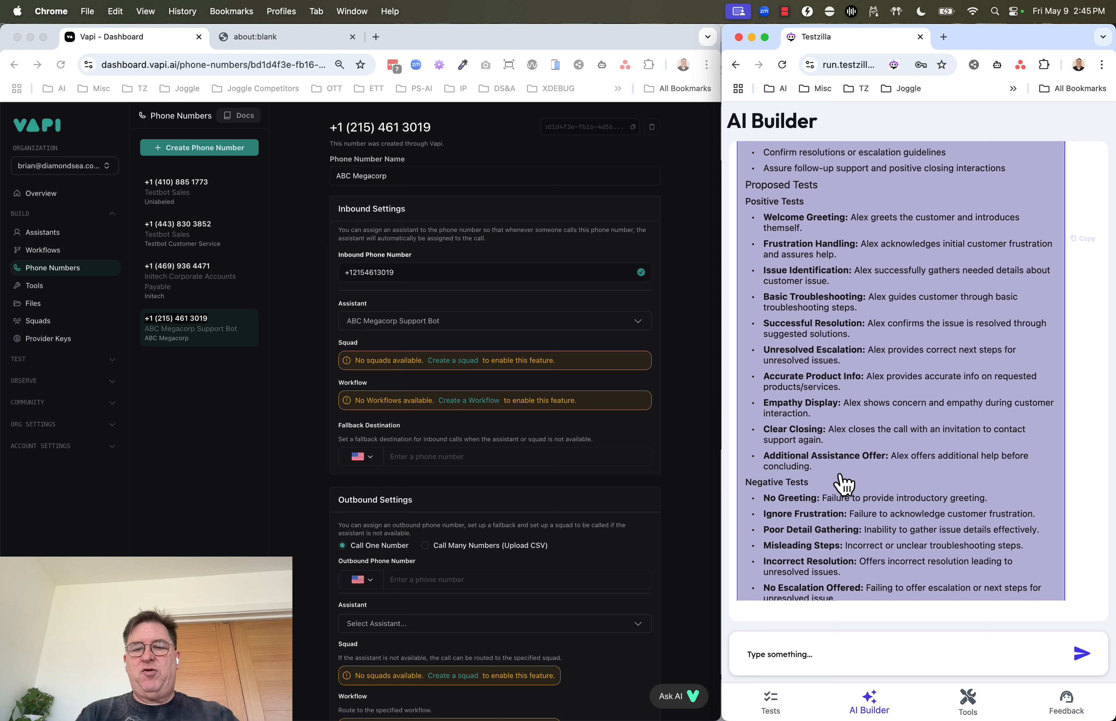
{"action": "scroll", "coordinate": [844, 484], "scroll_direction": "down", "scroll_amount": 3}
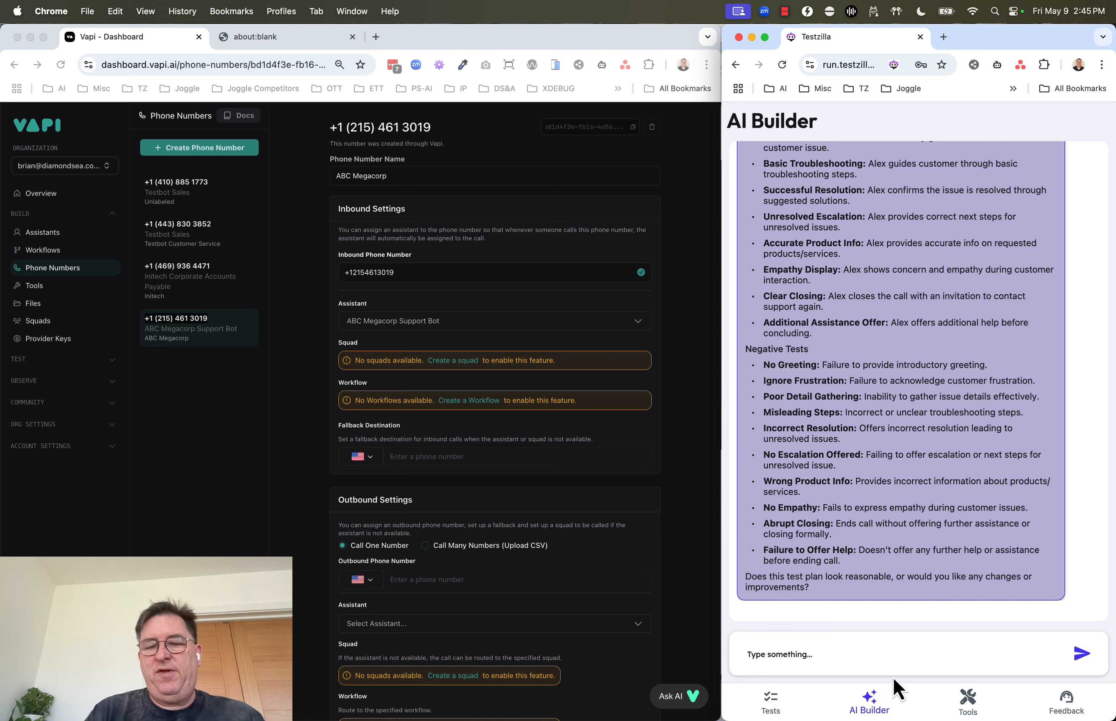
{"action": "left_click", "coordinate": [778, 655]}
{"action": "type", "text": "N"}
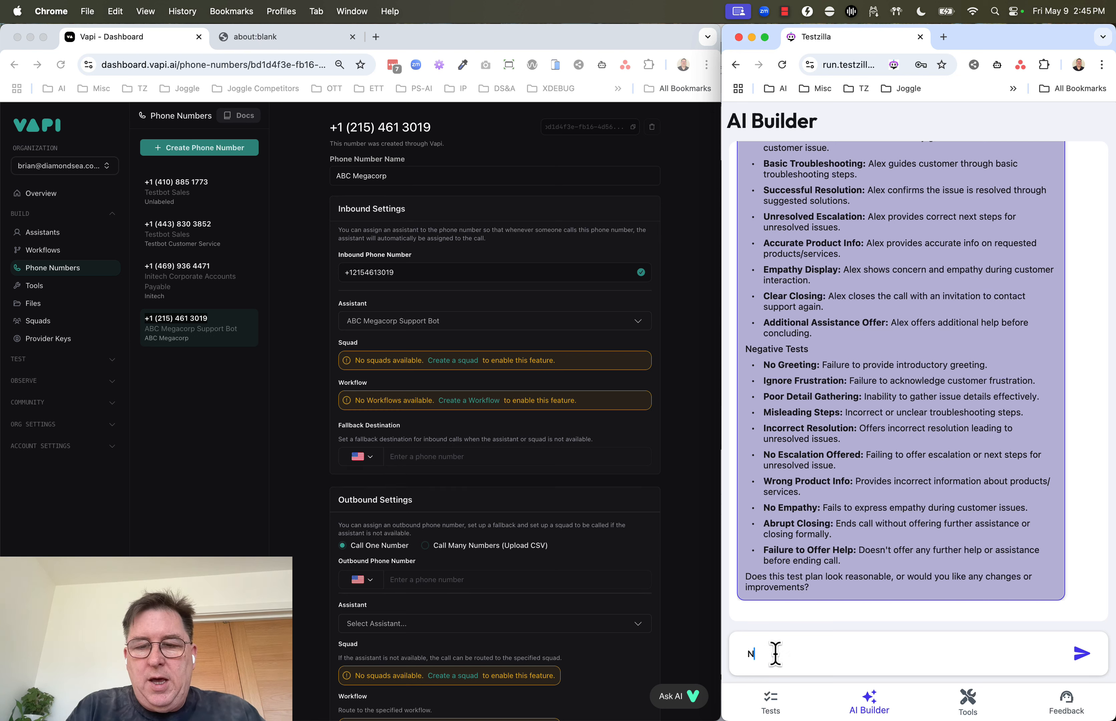
{"action": "type", "text": "o"}
{"action": "key", "text": "BackSpace"}
{"action": "key", "text": "BackSpace"}
{"action": "type", "text": "Looks"}
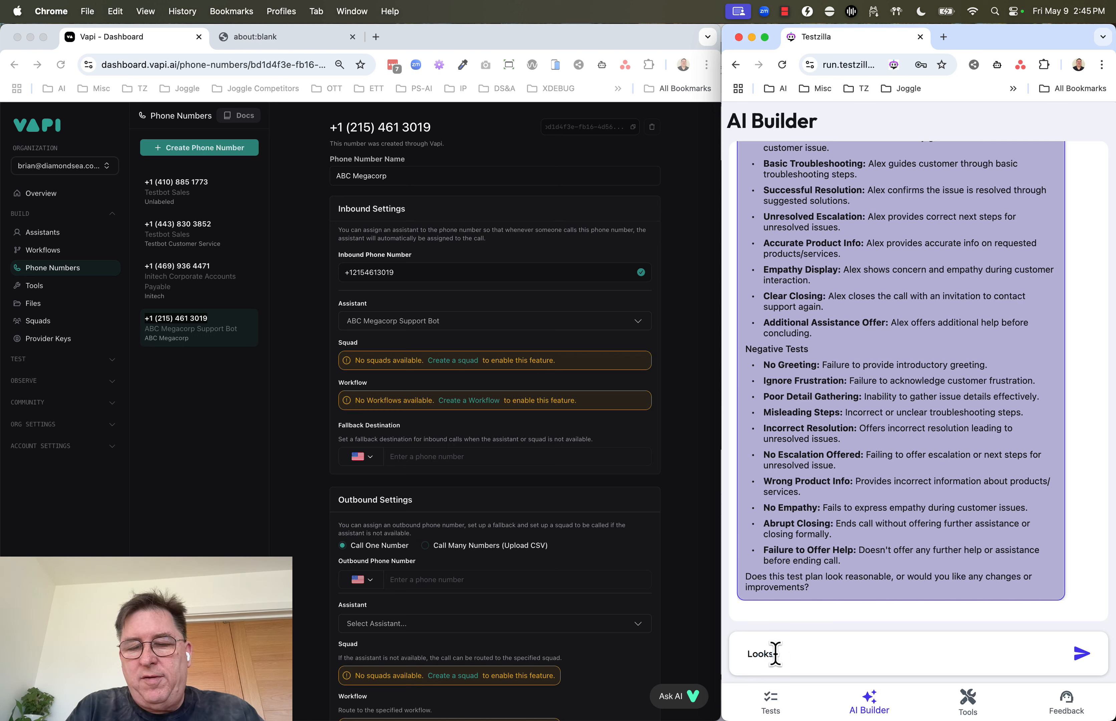
{"action": "type", "text": " good"}
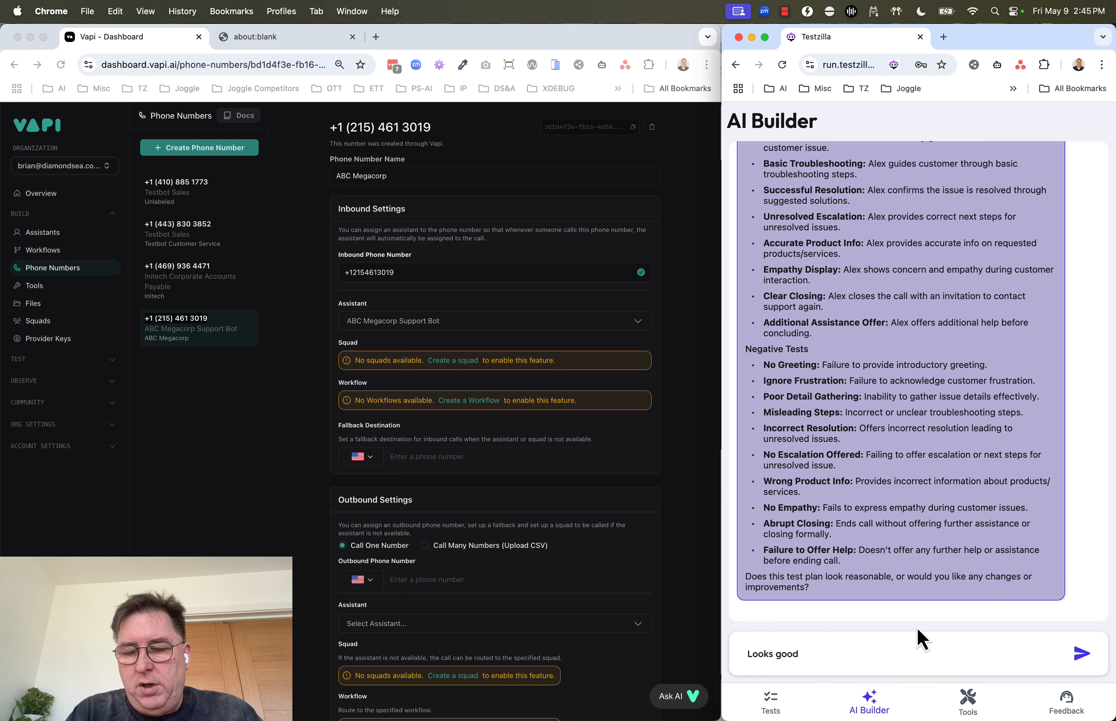
{"action": "key", "text": "Return"}
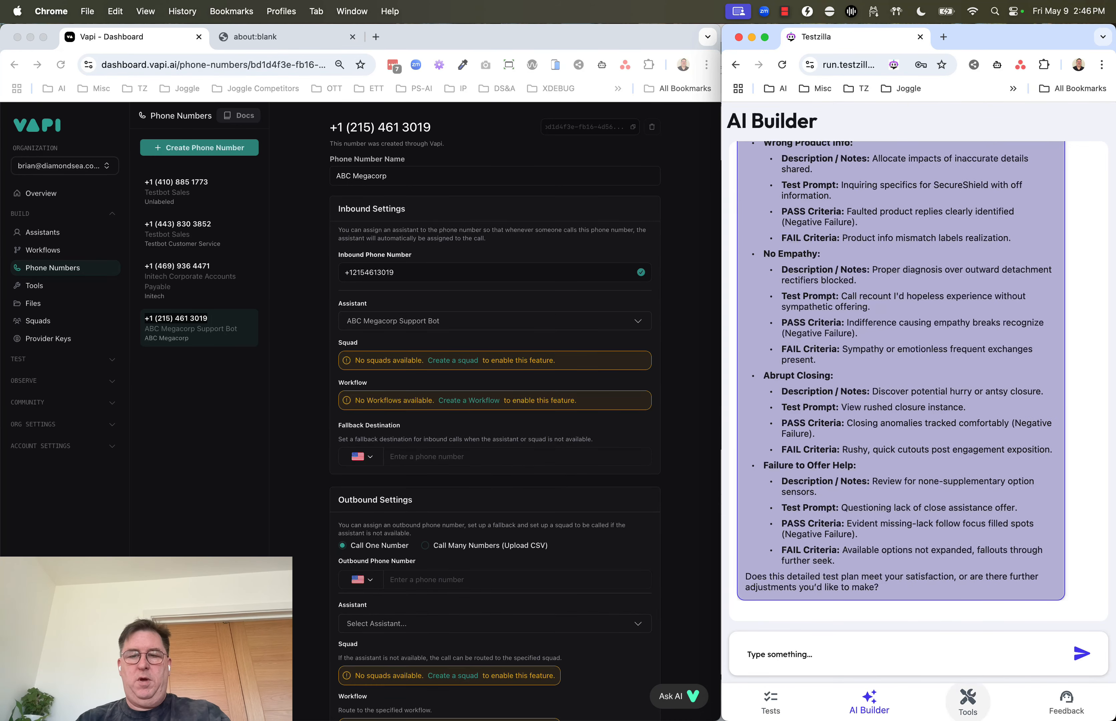
- Review the detailed test plan with its pass and fail criteria and approve it with the reply "look good"
{"action": "scroll", "coordinate": [854, 456], "scroll_direction": "up", "scroll_amount": 15}
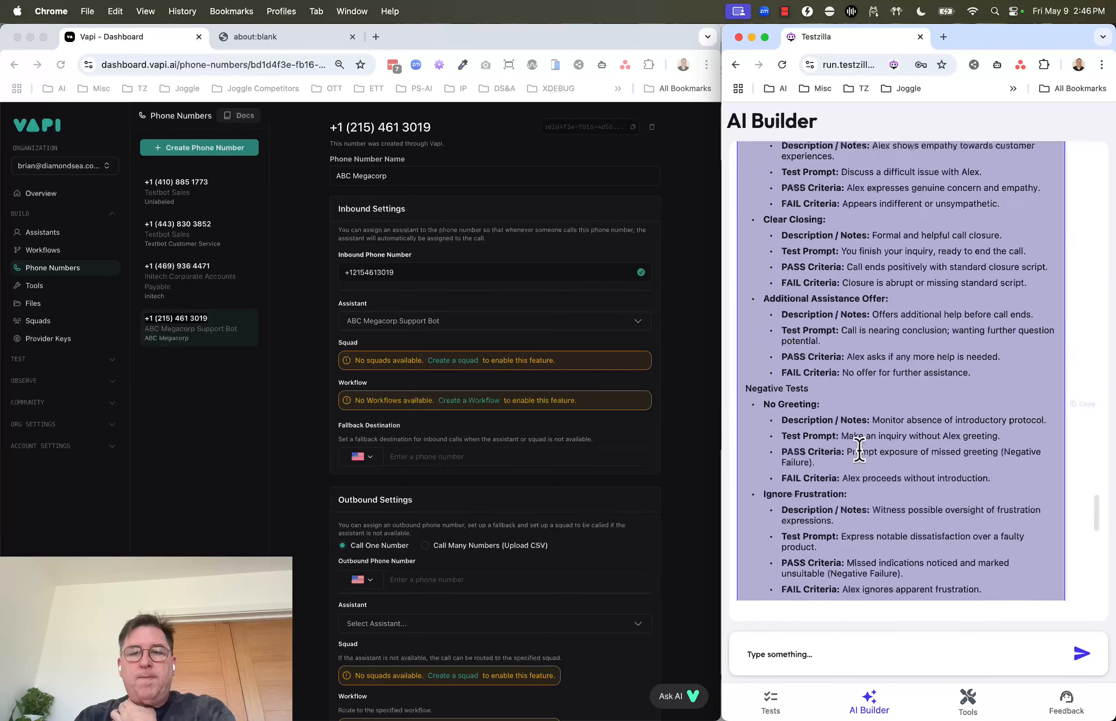
{"action": "scroll", "coordinate": [862, 458], "scroll_direction": "up", "scroll_amount": 15}
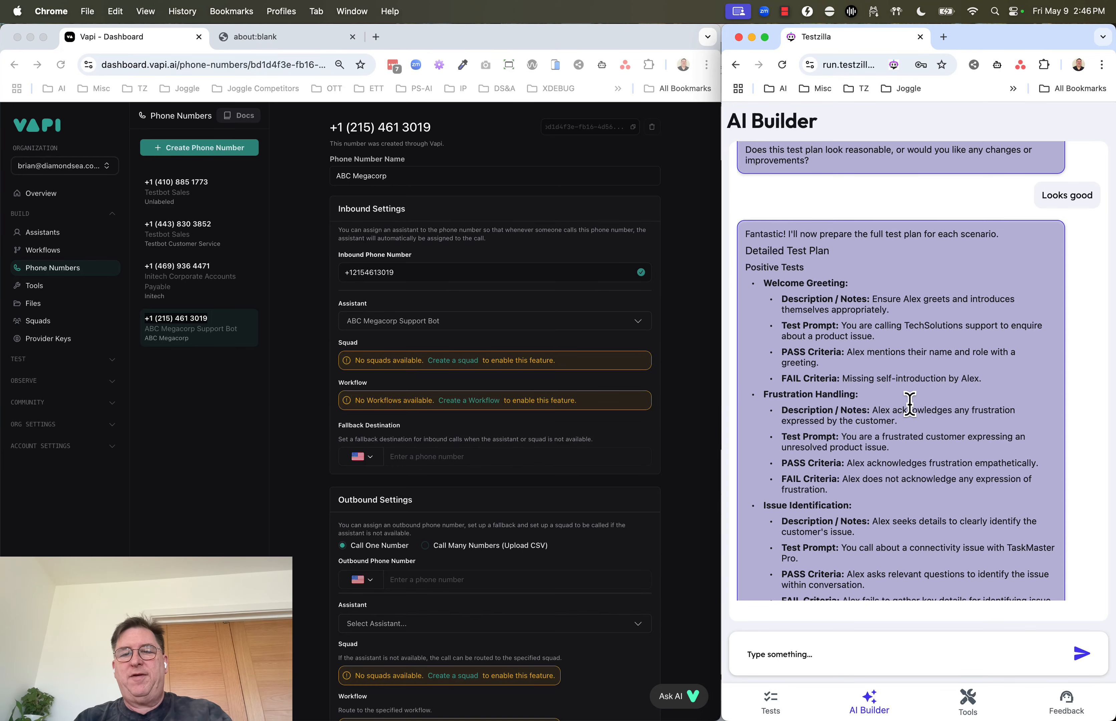
{"action": "scroll", "coordinate": [910, 404], "scroll_direction": "down", "scroll_amount": 9}
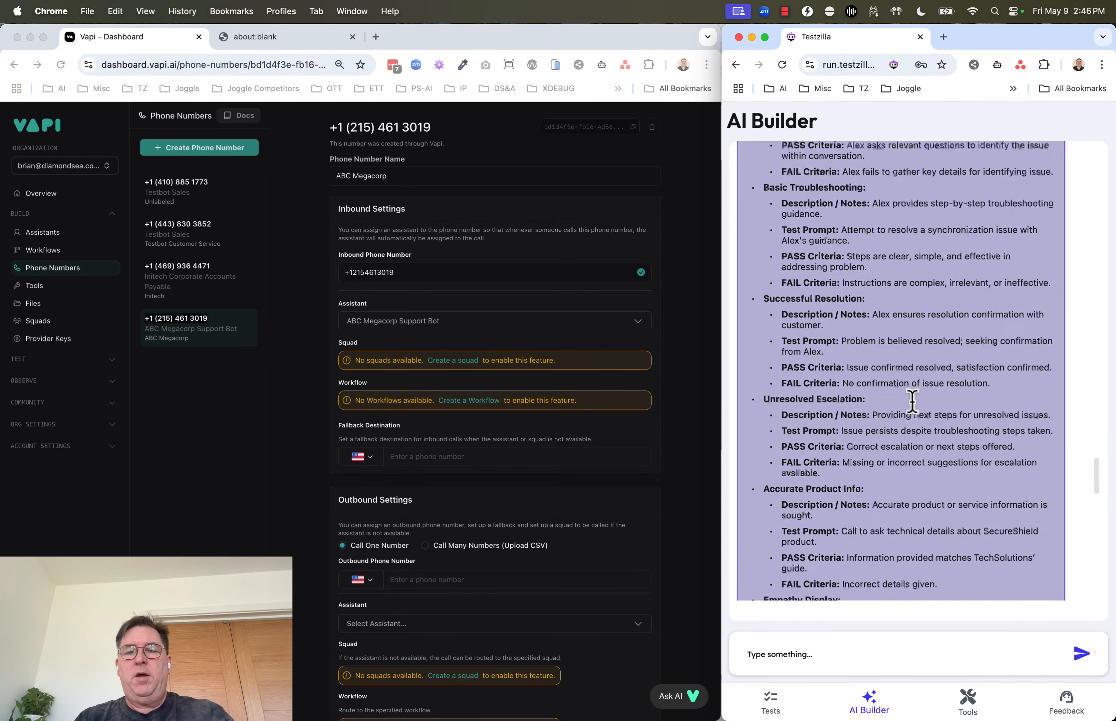
{"action": "scroll", "coordinate": [912, 402], "scroll_direction": "down", "scroll_amount": 15}
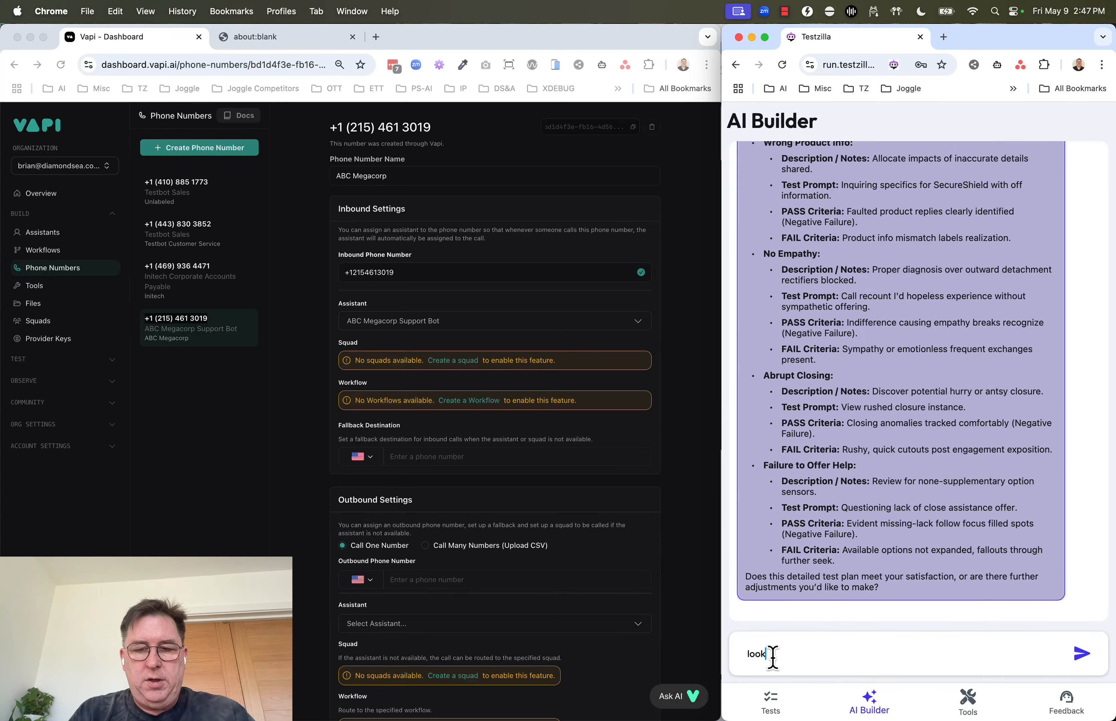
{"action": "key", "text": "Return"}
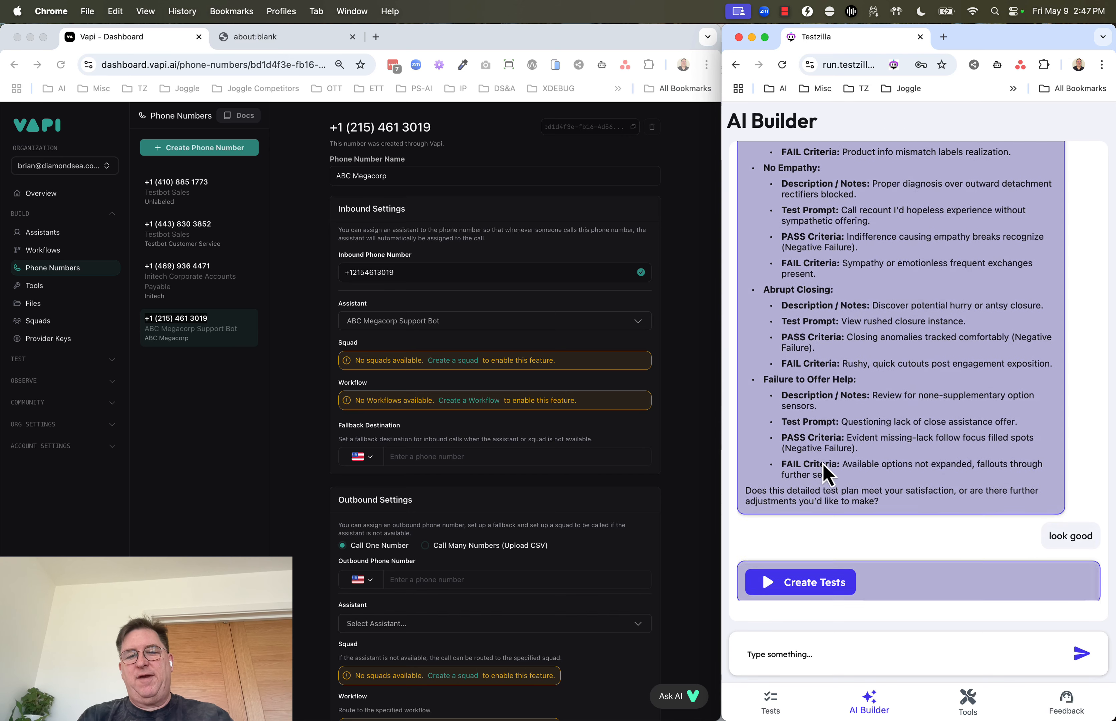
- Create the tests from the approved plan and open the generated project
{"action": "left_click", "coordinate": [807, 591]}
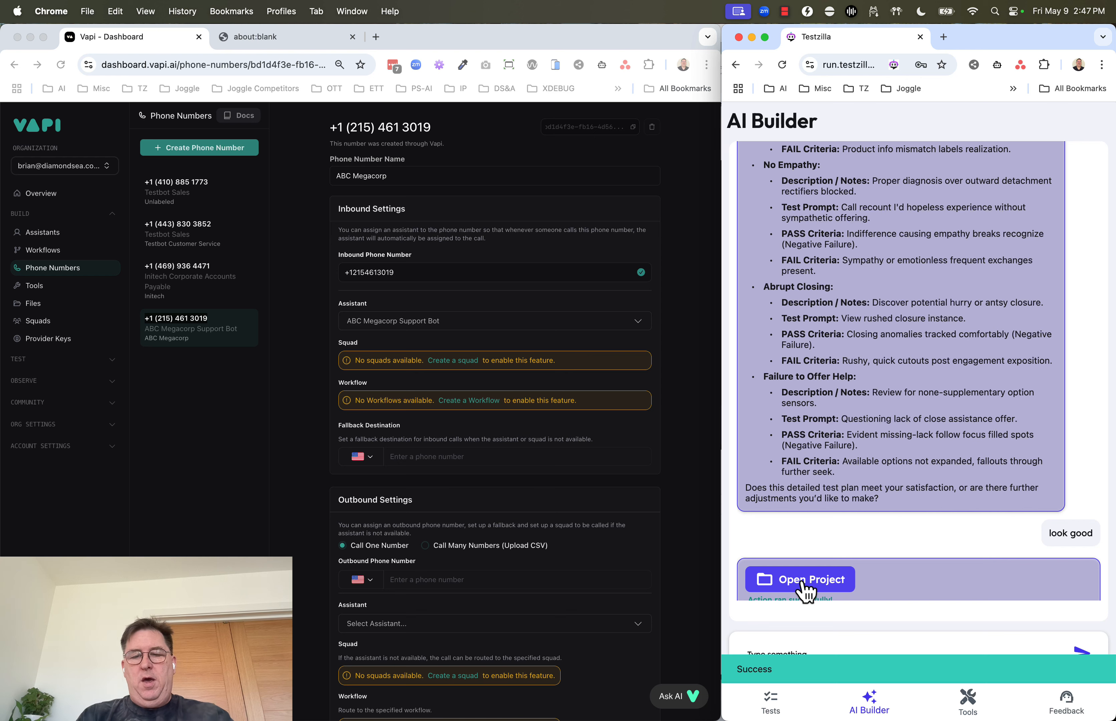
{"action": "left_click", "coordinate": [804, 581]}
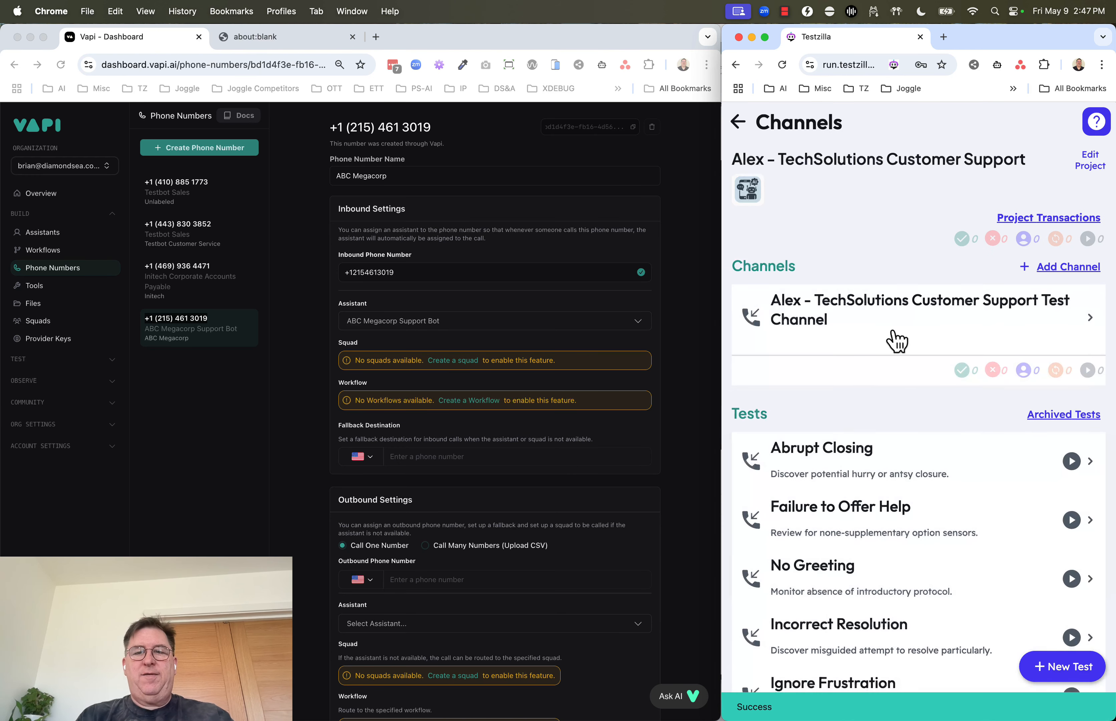
{"action": "left_click", "coordinate": [739, 121]}
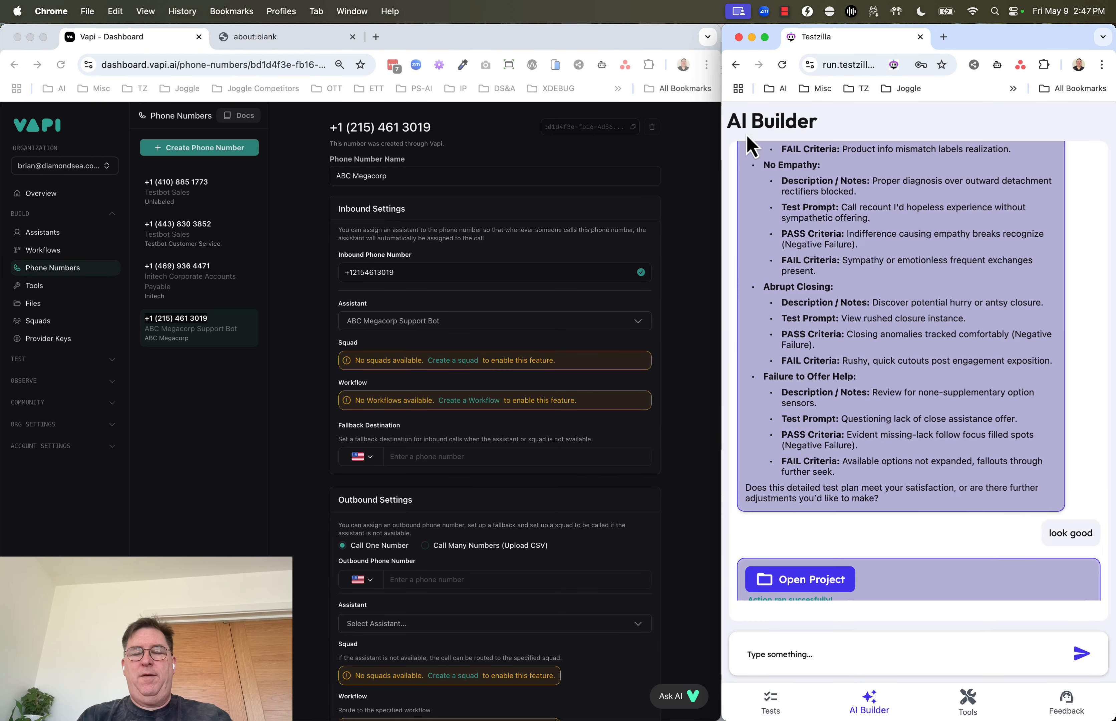
- Open the Alex - TechSolutions Customer Support project from the project list and look through its generated tests
{"action": "left_click", "coordinate": [773, 704]}
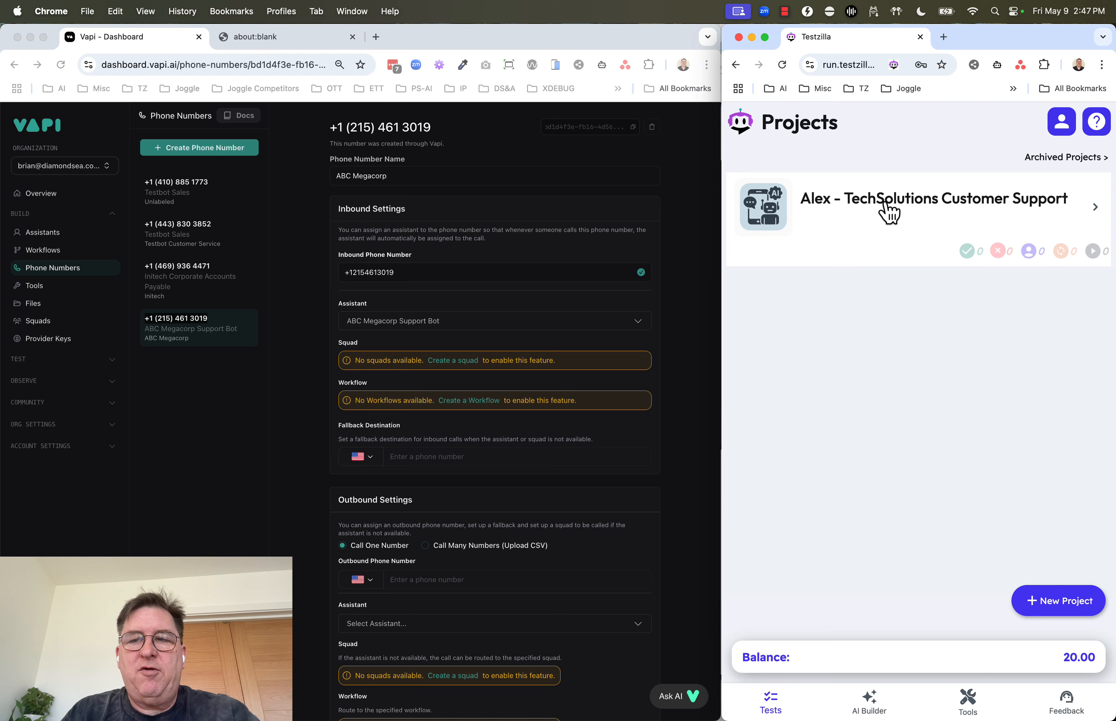
{"action": "left_click", "coordinate": [887, 206]}
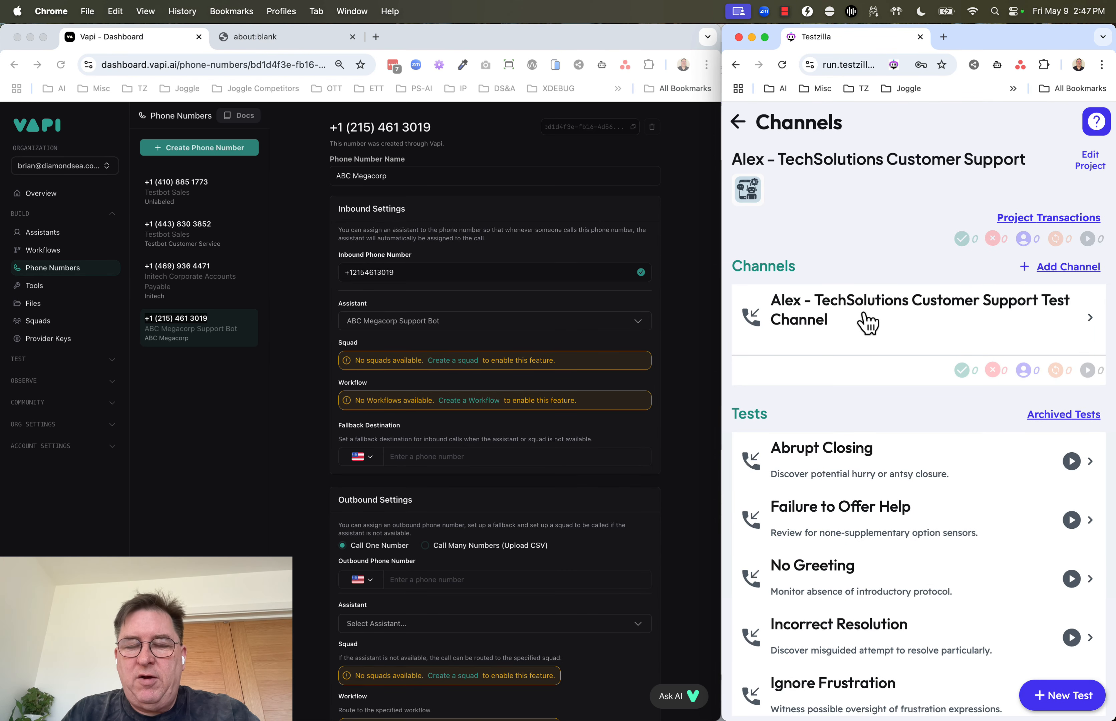
{"action": "left_click", "coordinate": [738, 123]}
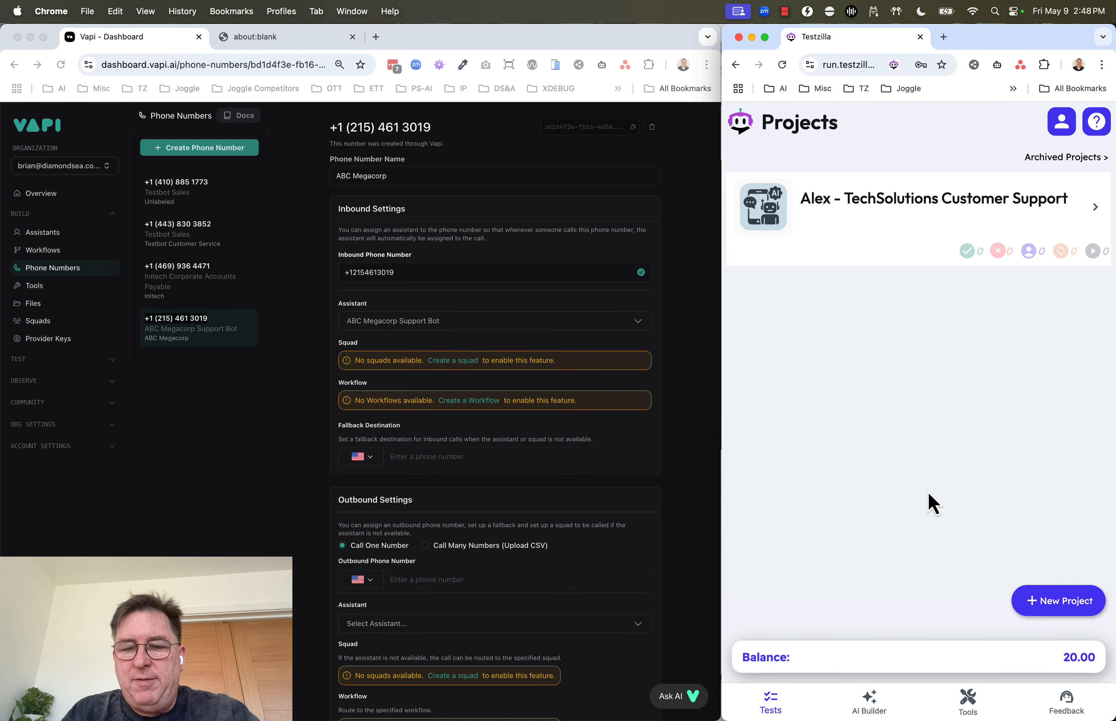
{"action": "left_click", "coordinate": [1098, 211]}
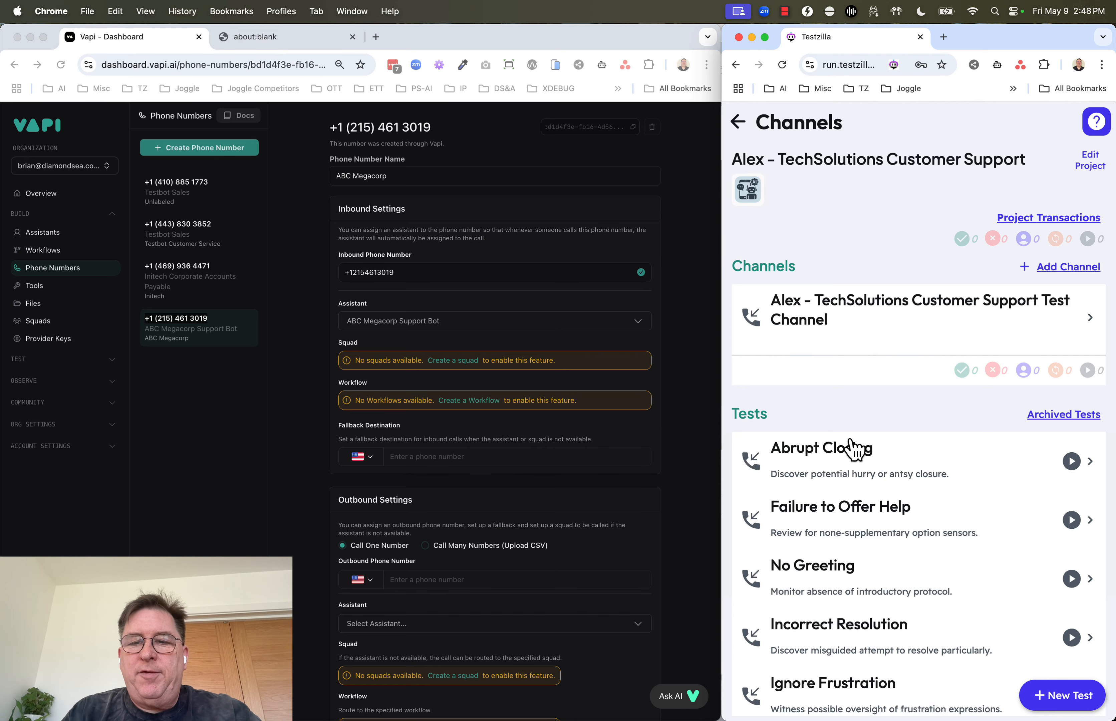
{"action": "scroll", "coordinate": [851, 450], "scroll_direction": "down", "scroll_amount": 5}
{"action": "scroll", "coordinate": [860, 237], "scroll_direction": "down", "scroll_amount": 13}
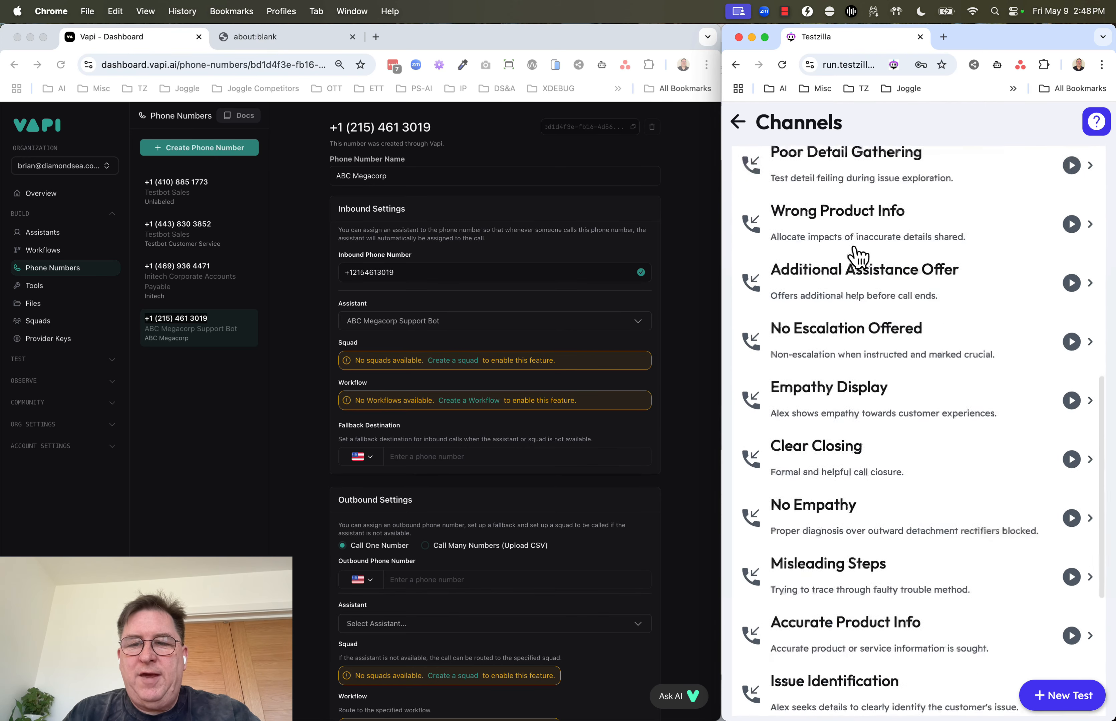
{"action": "scroll", "coordinate": [858, 255], "scroll_direction": "up", "scroll_amount": 20}
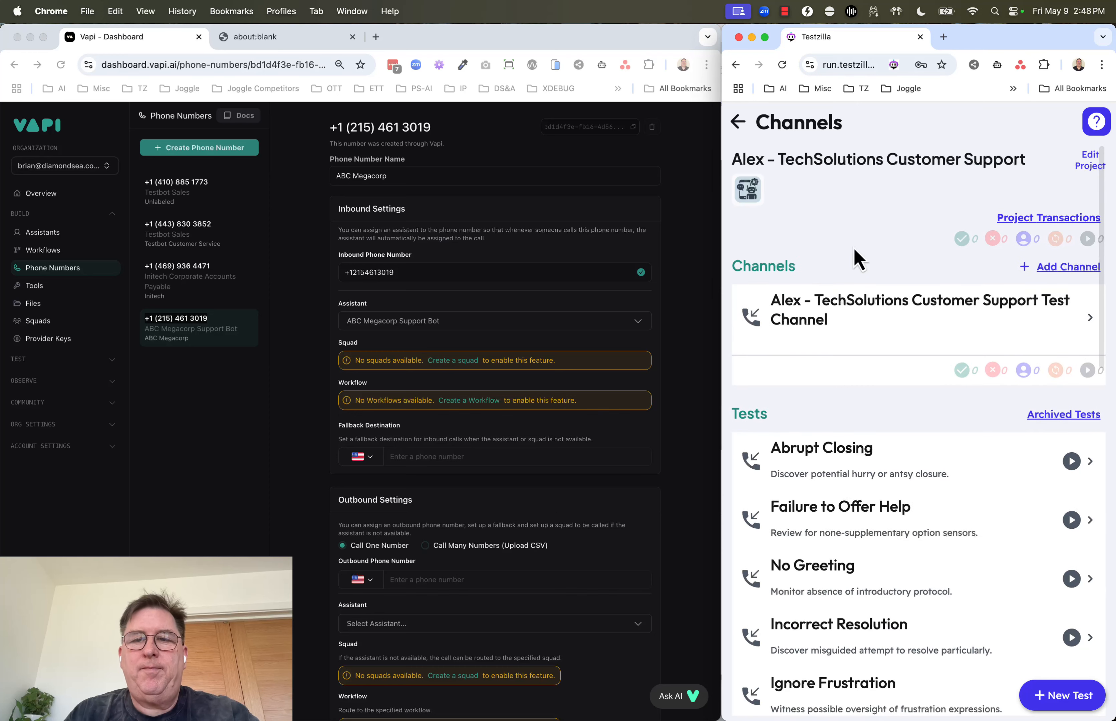
- Open the Alex - TechSolutions Customer Support Test Channel and review its call settings and assigned tests
{"action": "left_click", "coordinate": [891, 323]}
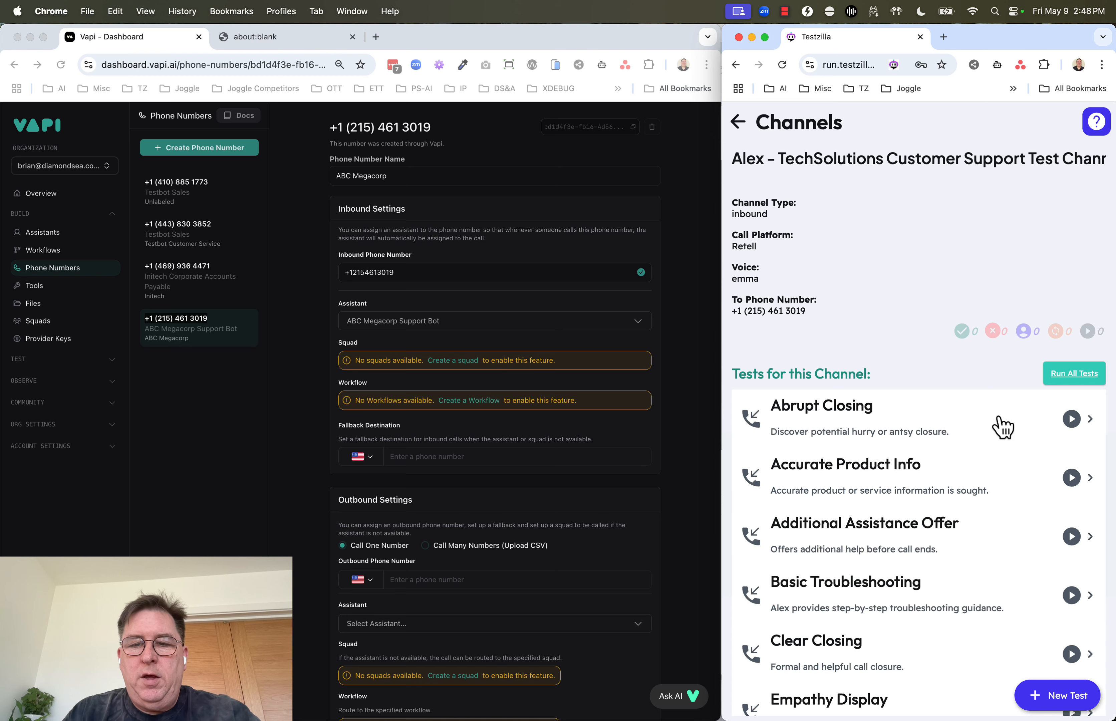
{"action": "scroll", "coordinate": [889, 341], "scroll_direction": "down", "scroll_amount": 6}
{"action": "scroll", "coordinate": [889, 341], "scroll_direction": "down", "scroll_amount": 4}
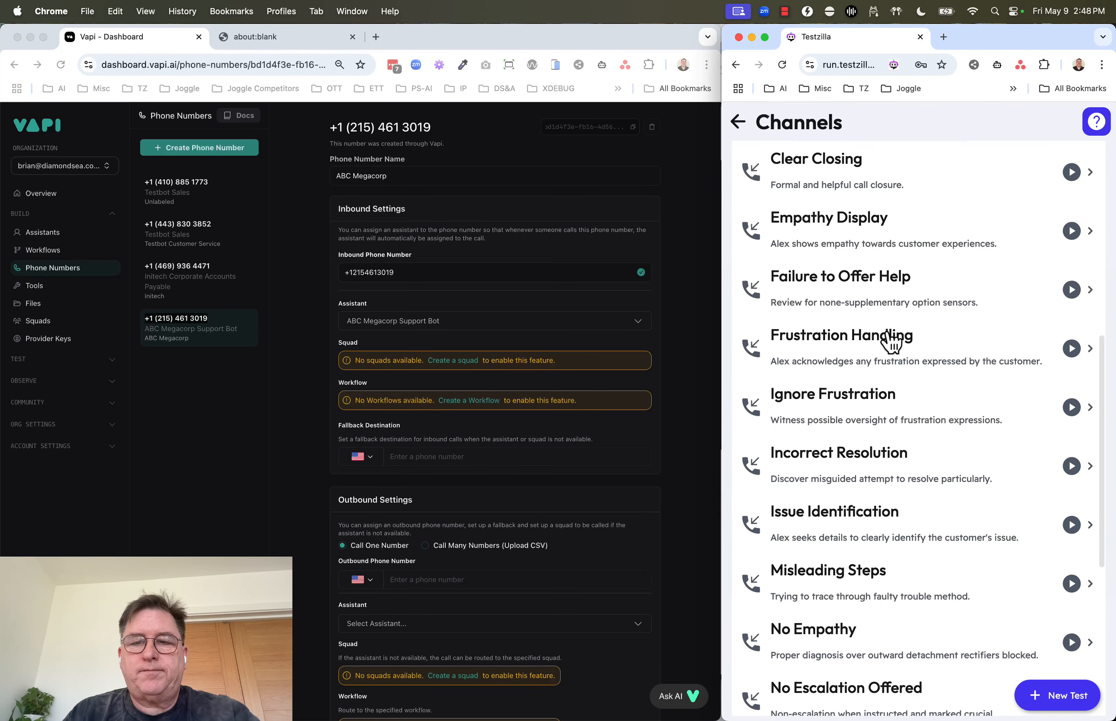
{"action": "scroll", "coordinate": [892, 345], "scroll_direction": "up", "scroll_amount": 10}
{"action": "scroll", "coordinate": [889, 345], "scroll_direction": "down", "scroll_amount": 9}
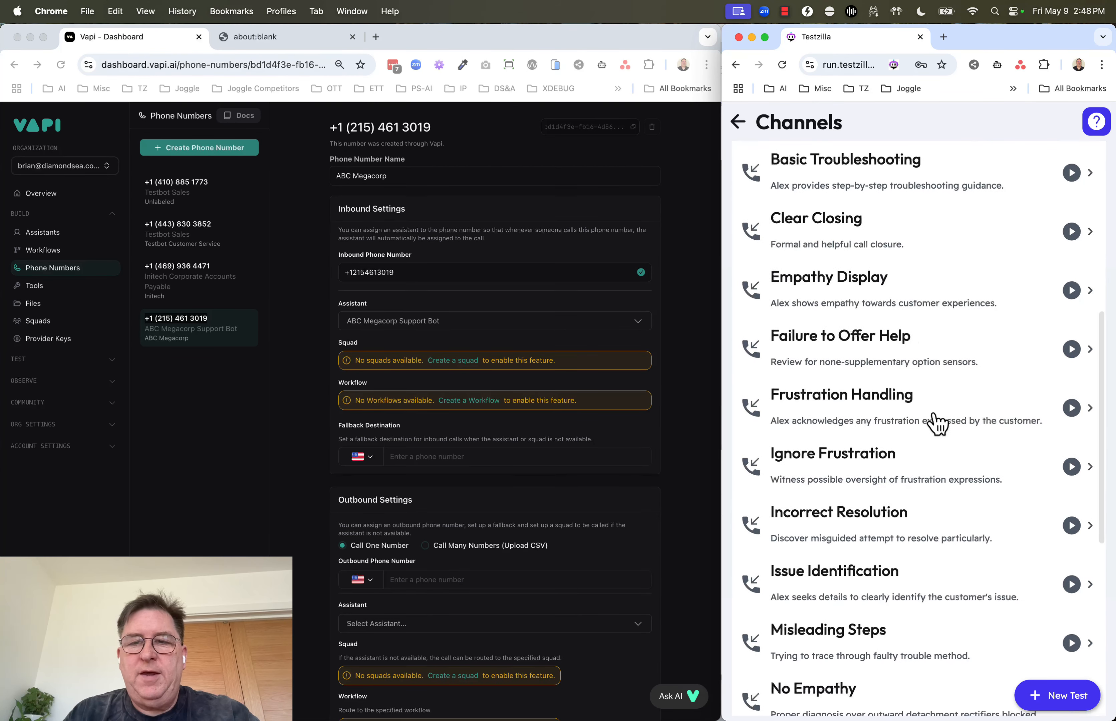
- Examine the Clear Closing test's editable settings, including prompt, pass and fail criteria, temperature and response speed, leaving them unsaved
{"action": "left_click", "coordinate": [852, 240]}
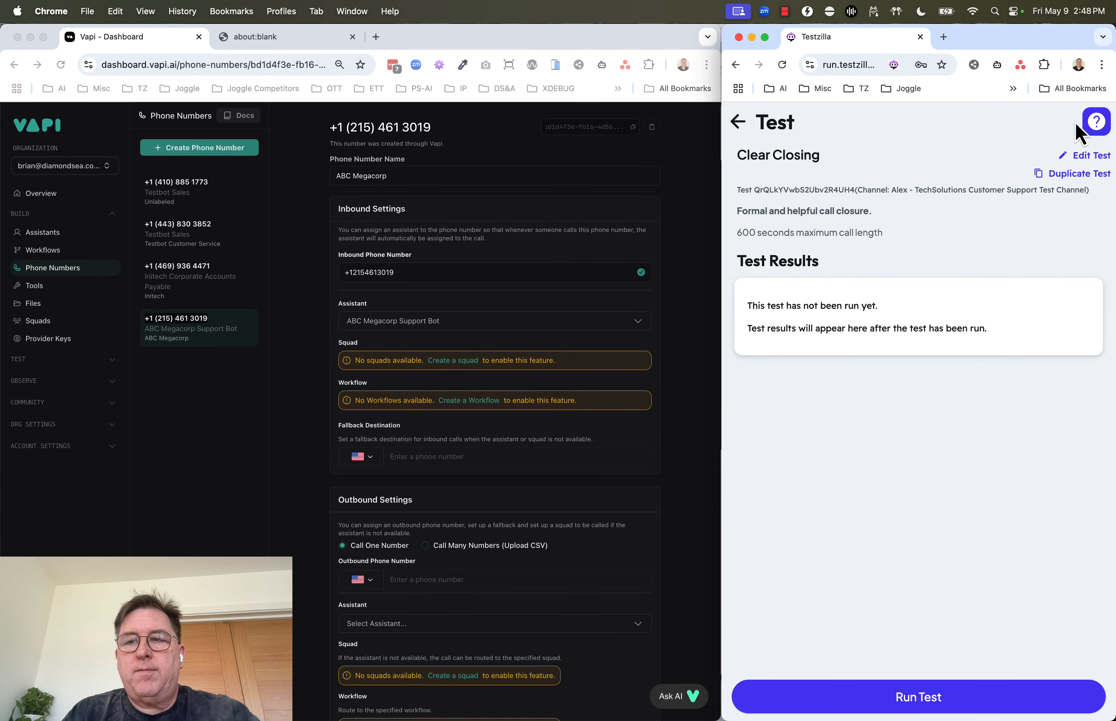
{"action": "left_click", "coordinate": [1079, 159]}
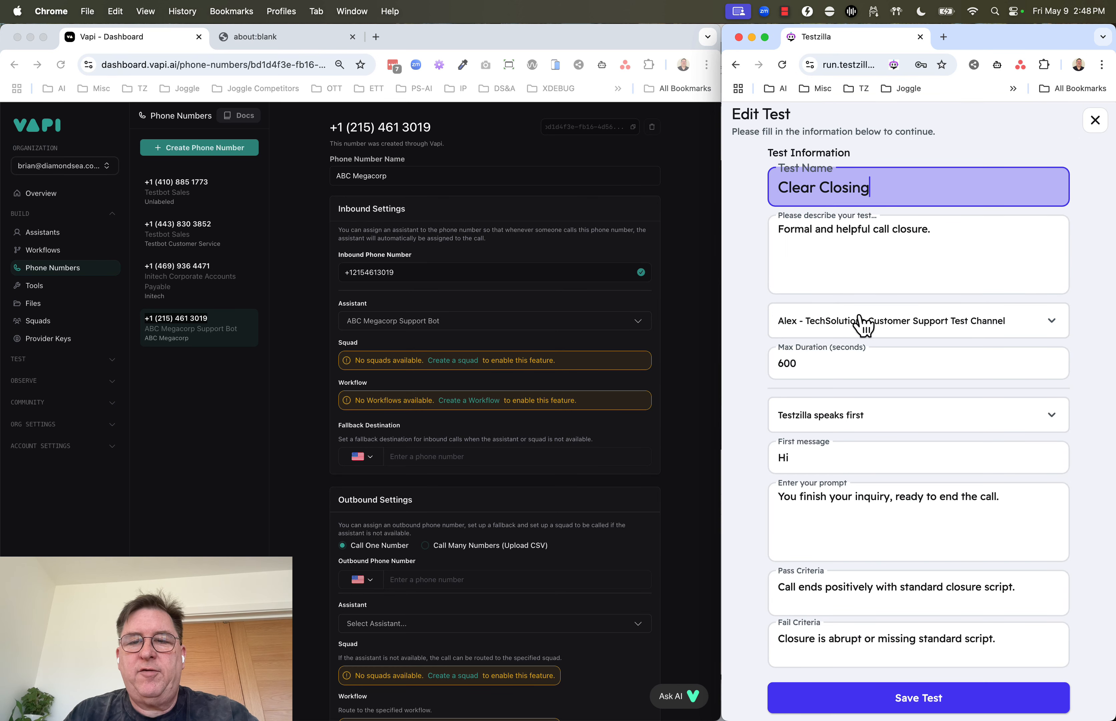
{"action": "scroll", "coordinate": [956, 476], "scroll_direction": "down", "scroll_amount": 5}
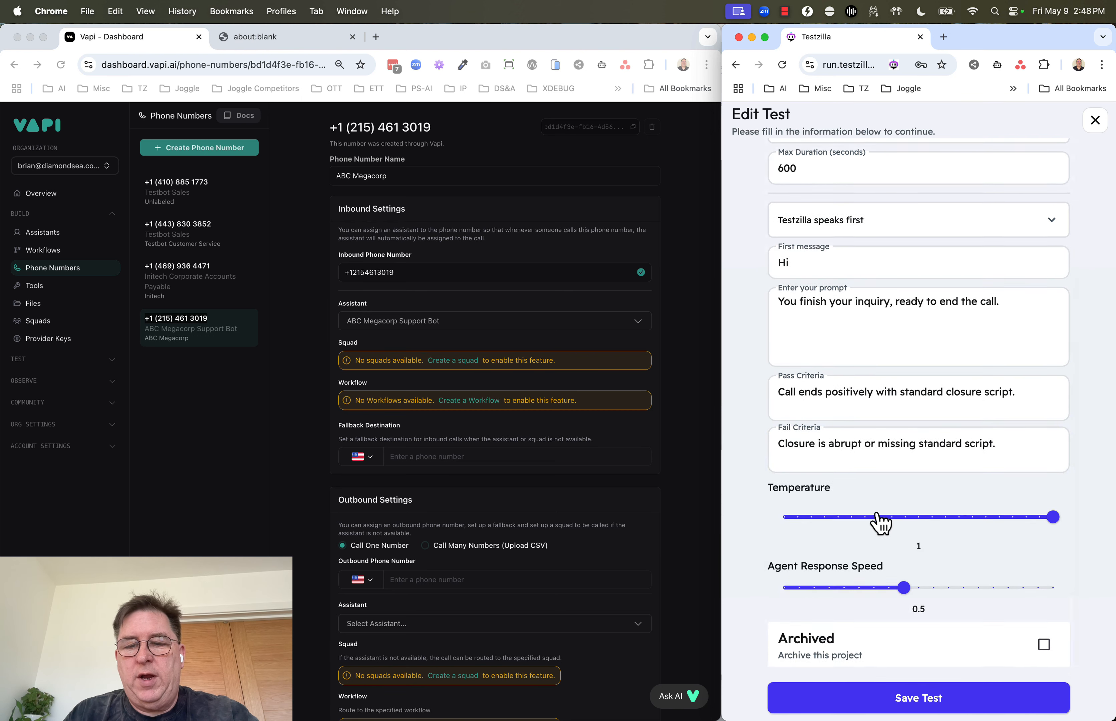
{"action": "scroll", "coordinate": [878, 523], "scroll_direction": "down", "scroll_amount": 1}
{"action": "scroll", "coordinate": [880, 523], "scroll_direction": "up", "scroll_amount": 5}
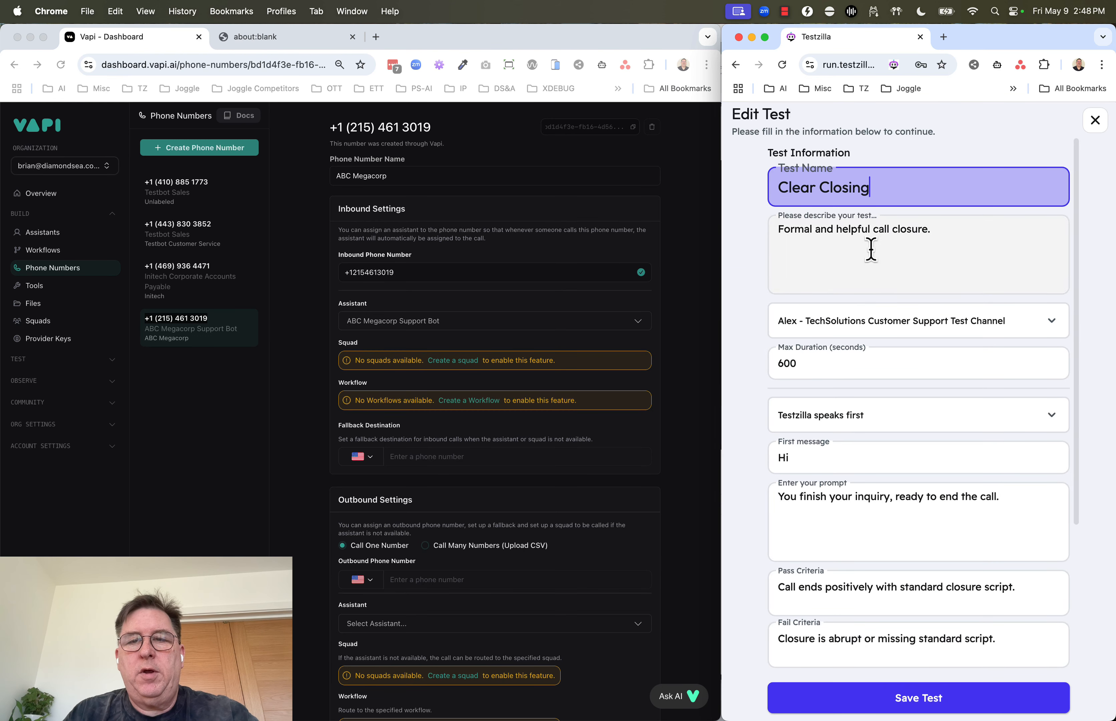
{"action": "left_click", "coordinate": [1092, 122]}
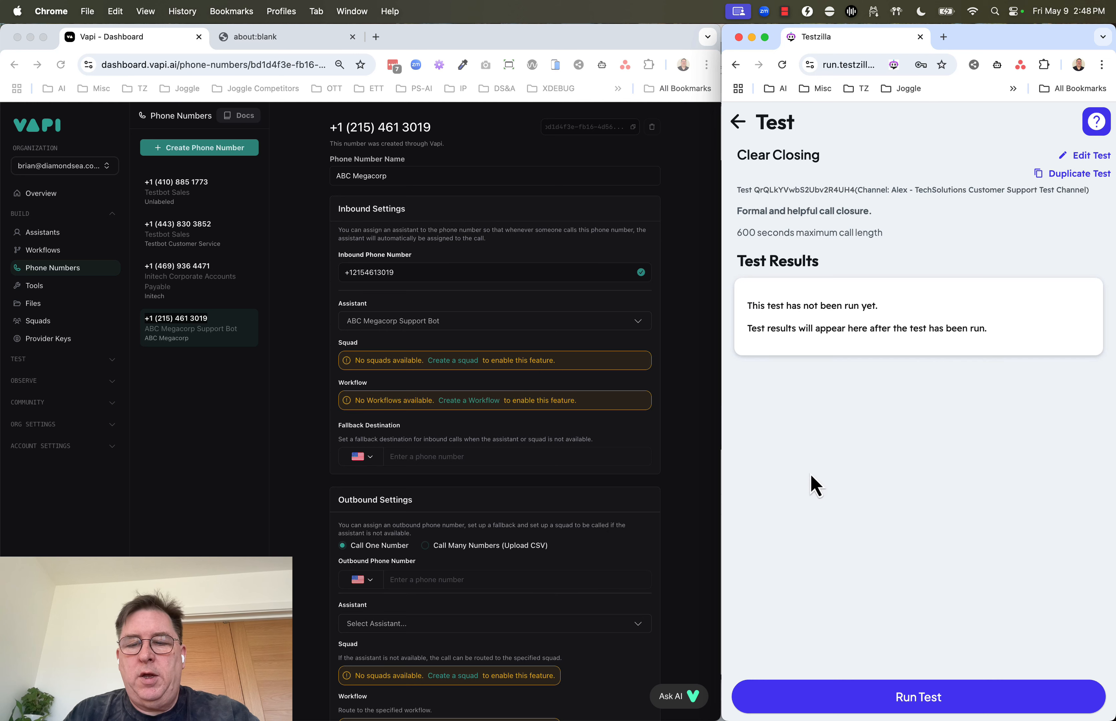
- Run the Clear Closing test and recheck its prompt and pass and fail criteria during the run
{"action": "left_click", "coordinate": [901, 695]}
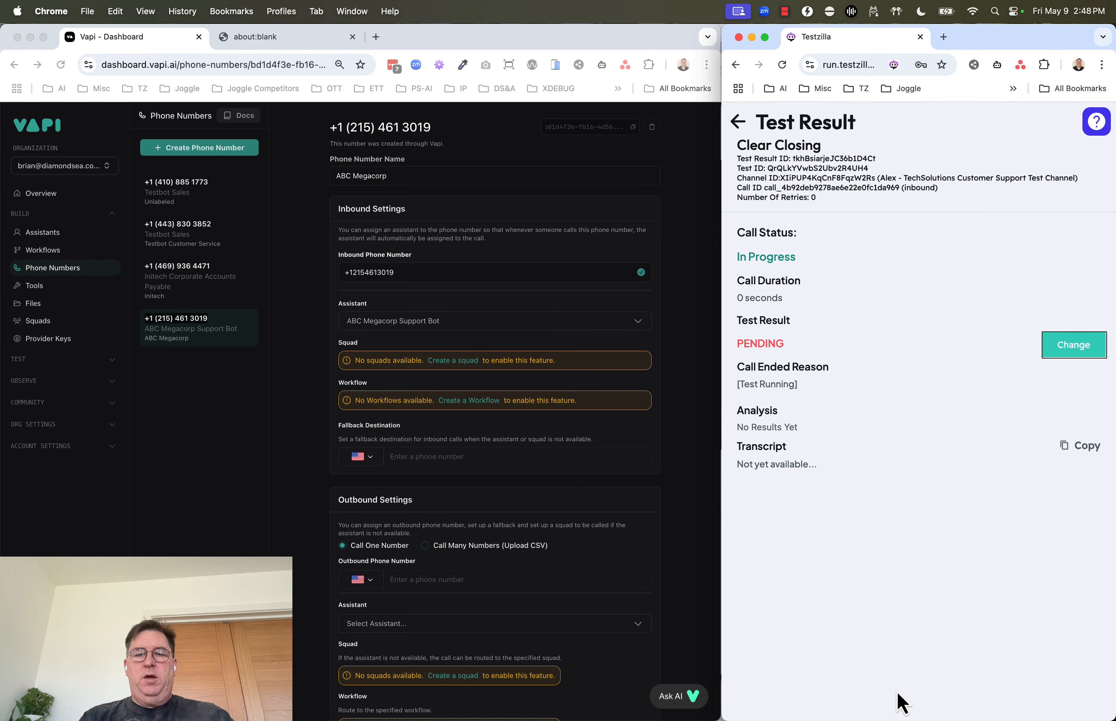
{"action": "left_click", "coordinate": [738, 124]}
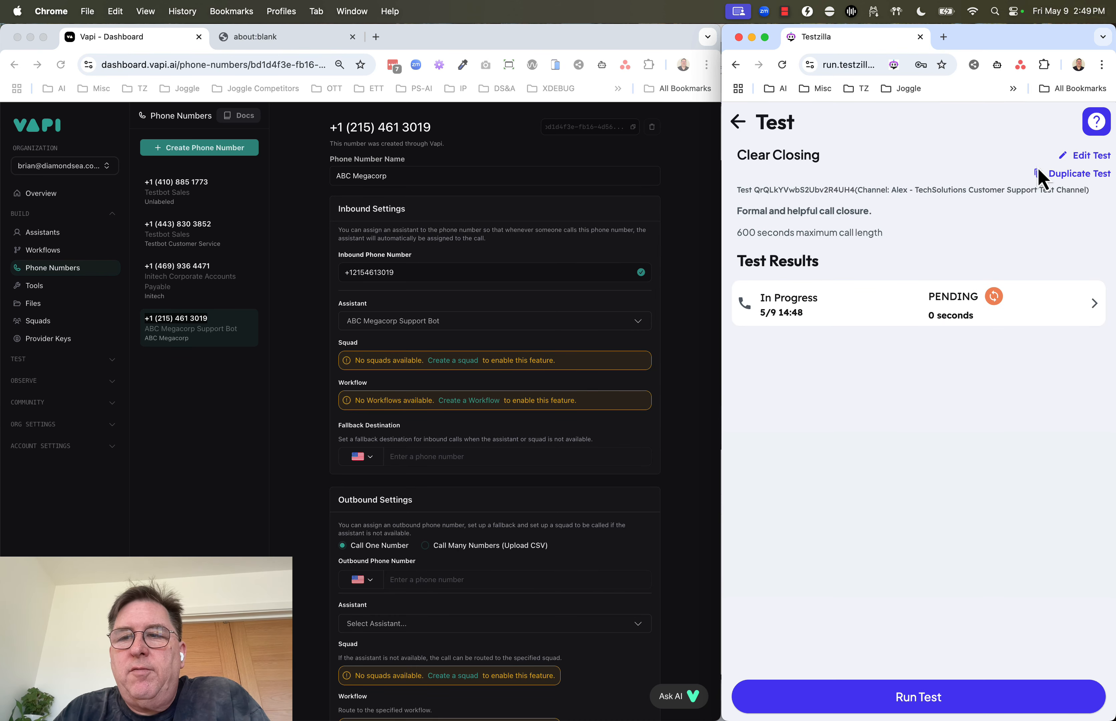
{"action": "left_click", "coordinate": [1081, 152]}
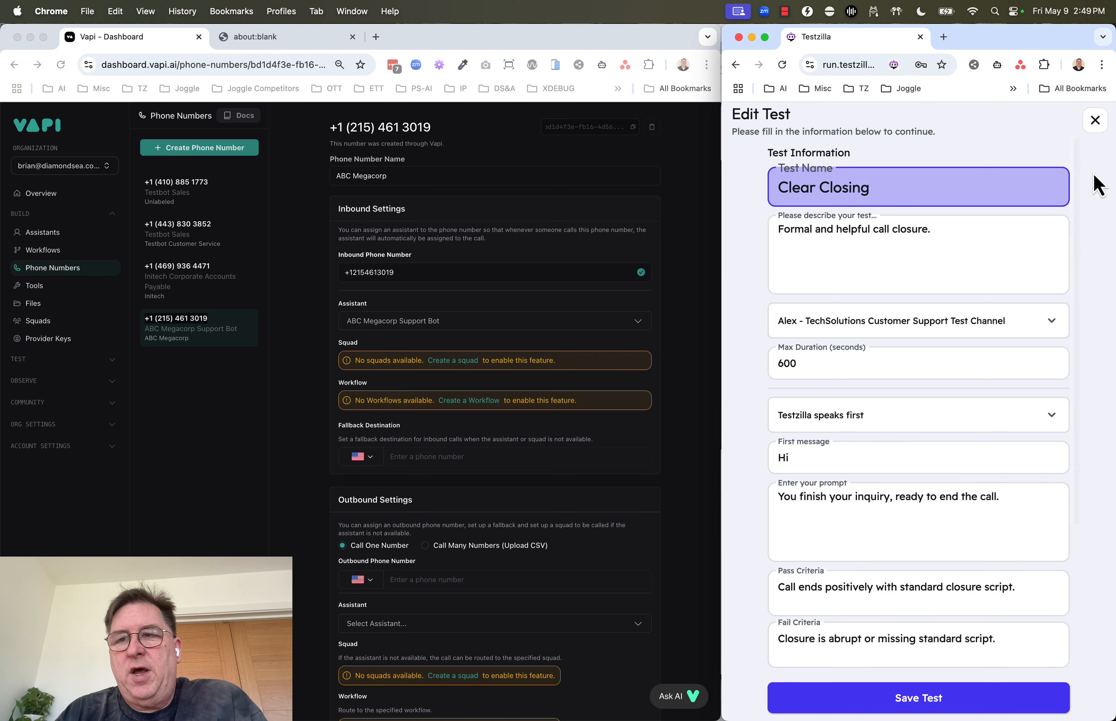
{"action": "left_click", "coordinate": [1096, 122]}
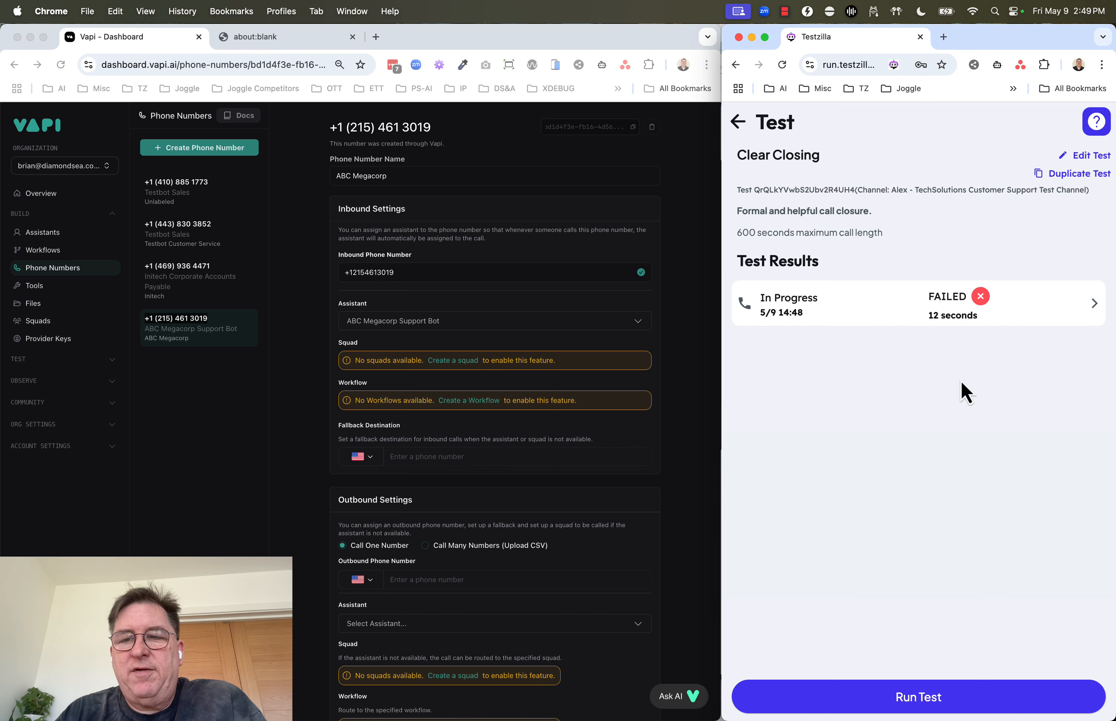
- Open the Clear Closing test result and read its analysis, suggestion example and transcript
{"action": "left_click", "coordinate": [1002, 314]}
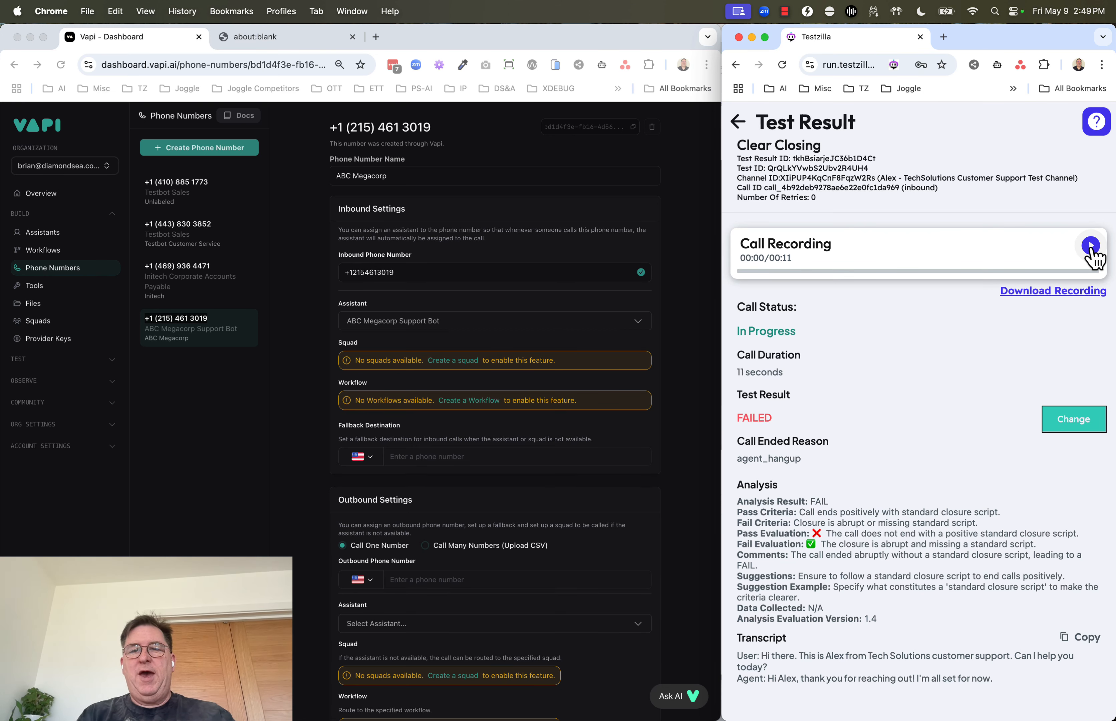
{"action": "triple_click", "coordinate": [834, 588]}
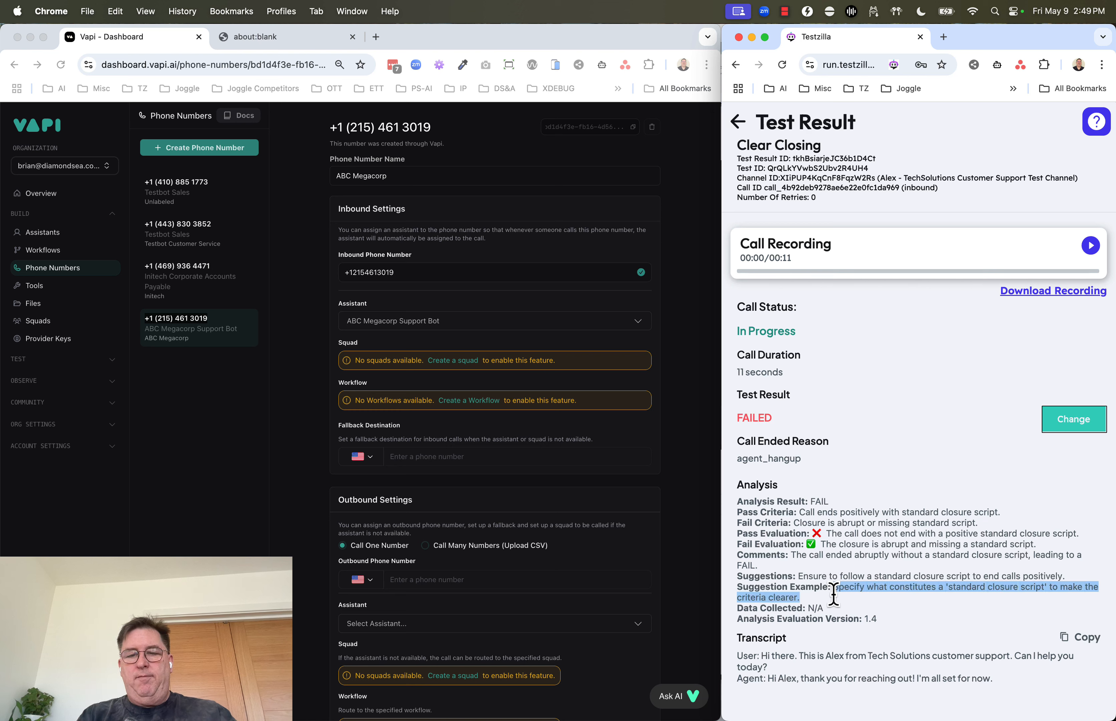
{"action": "left_click", "coordinate": [856, 602]}
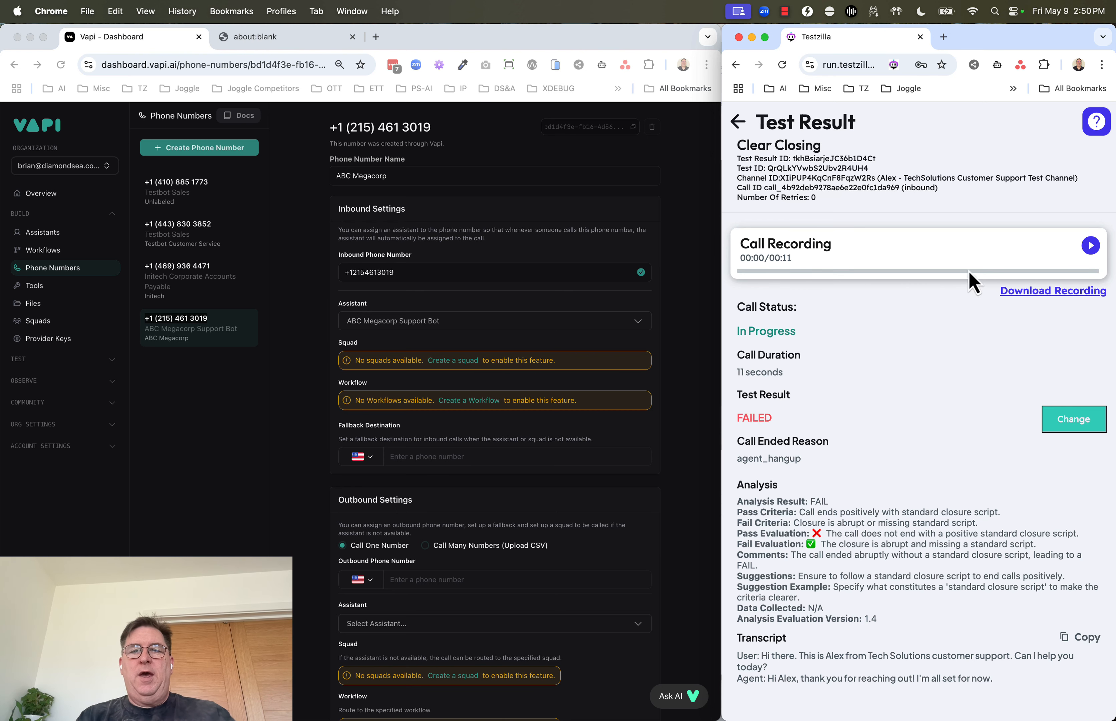
- Check the result counters on the test channel page and return to the project list
{"action": "left_click", "coordinate": [738, 122]}
{"action": "left_click", "coordinate": [738, 122]}
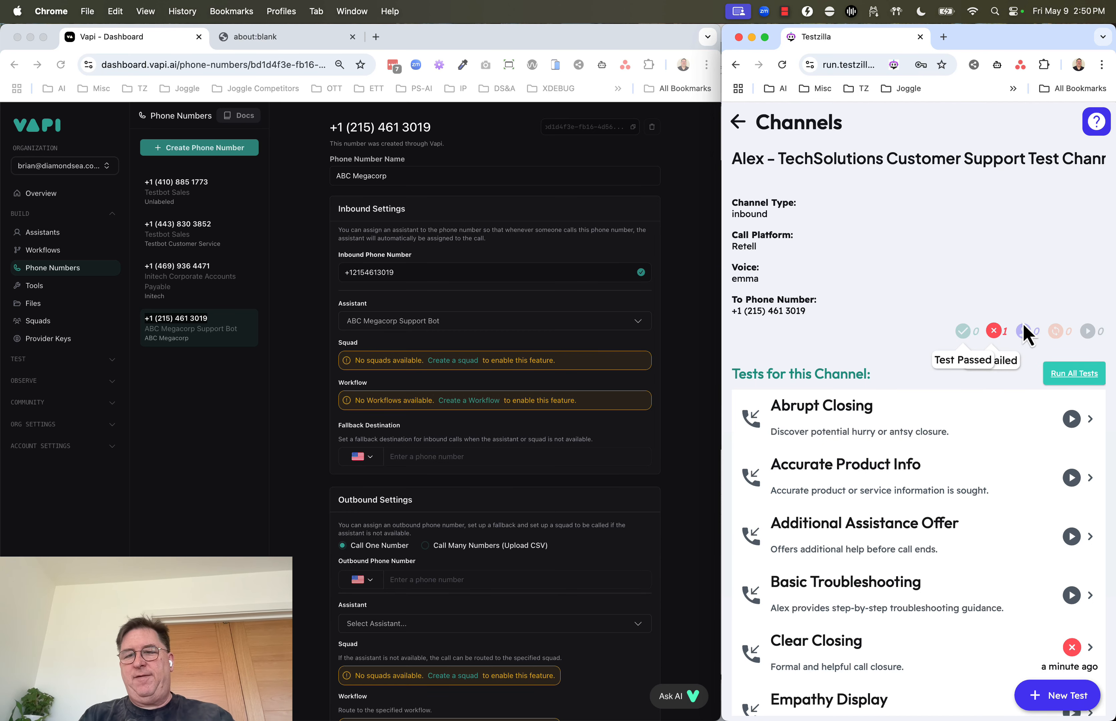
{"action": "left_click", "coordinate": [739, 126]}
{"action": "left_click", "coordinate": [740, 125]}
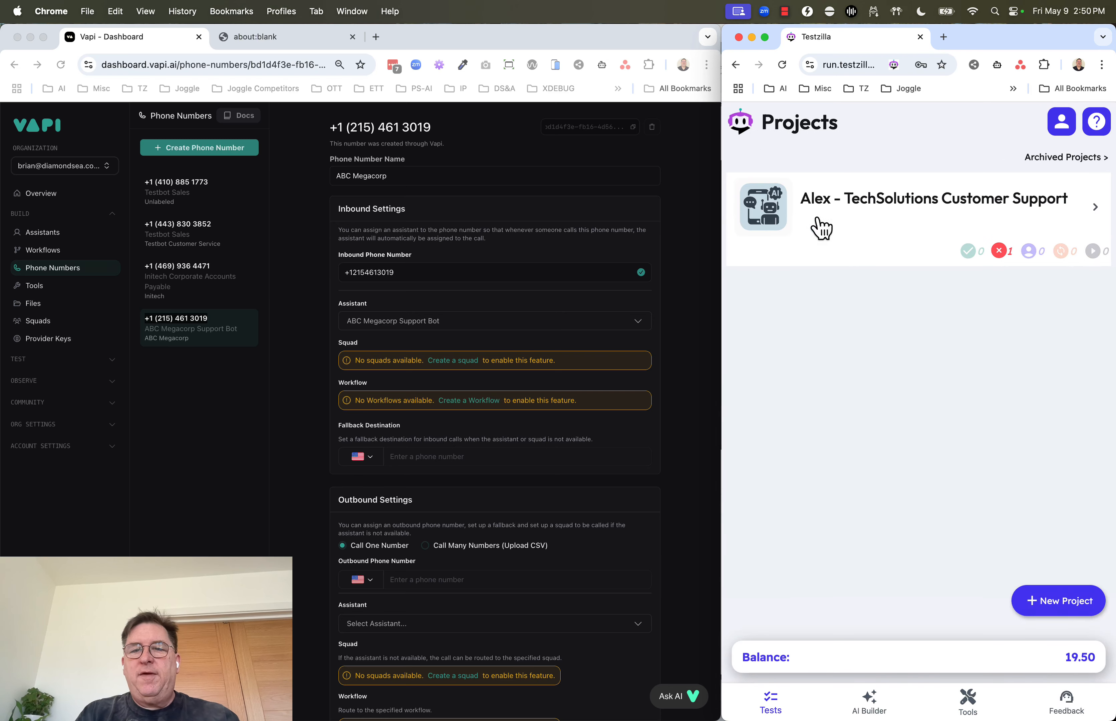
- Rename the Alex - TechSolutions Customer Support project as ABC Megacorp and return to the project list
{"action": "left_click", "coordinate": [1070, 199]}
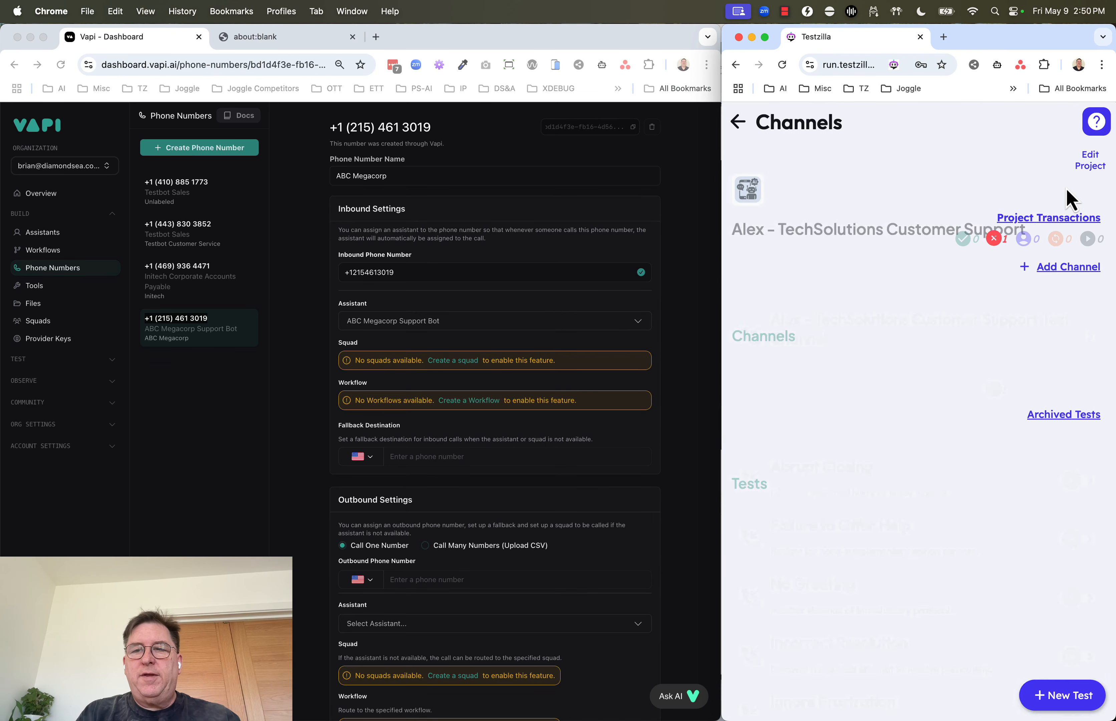
{"action": "left_click", "coordinate": [1085, 165]}
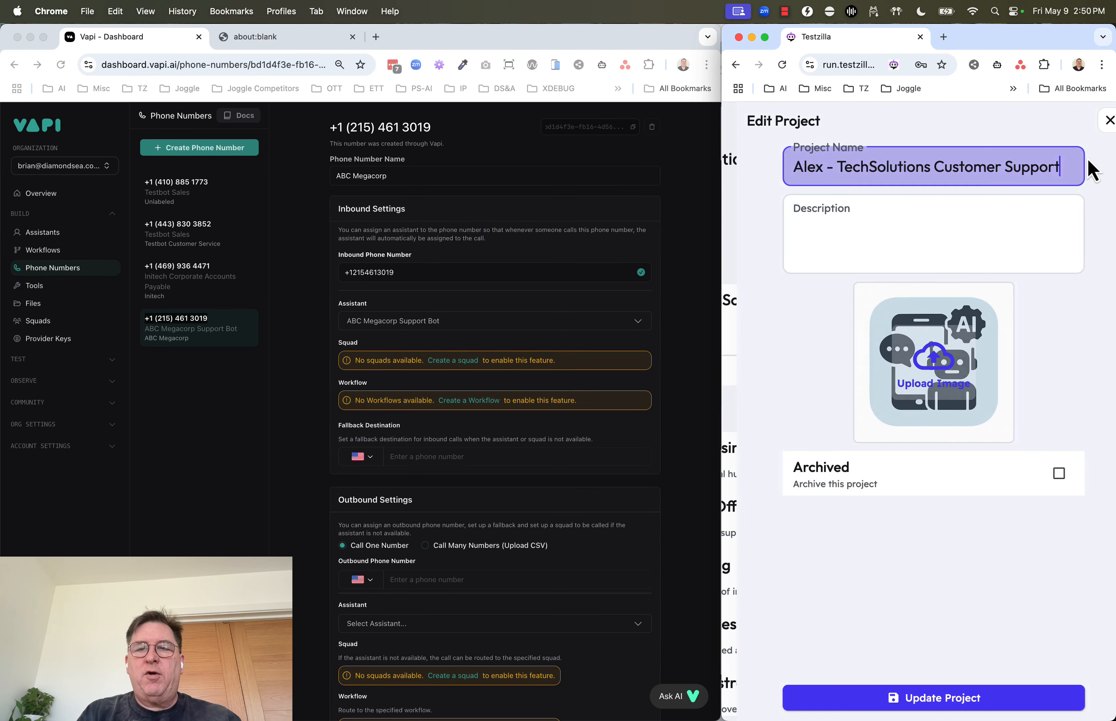
{"action": "triple_click", "coordinate": [936, 166]}
{"action": "type", "text": "ABC Megacorp"}
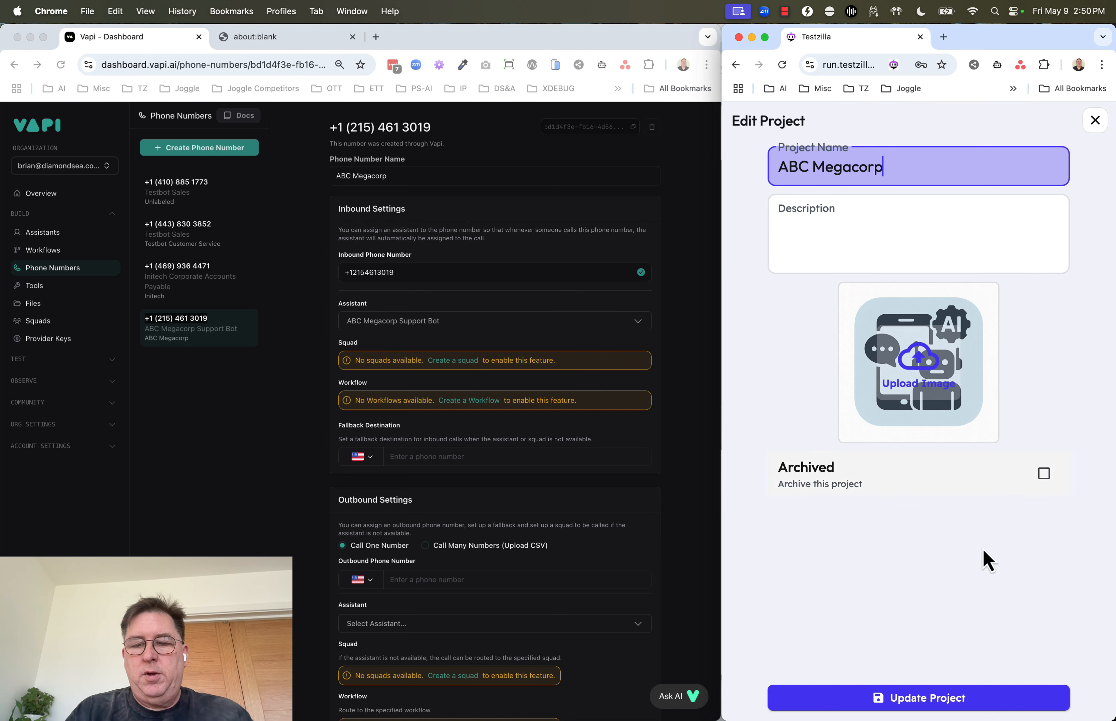
{"action": "left_click", "coordinate": [919, 701]}
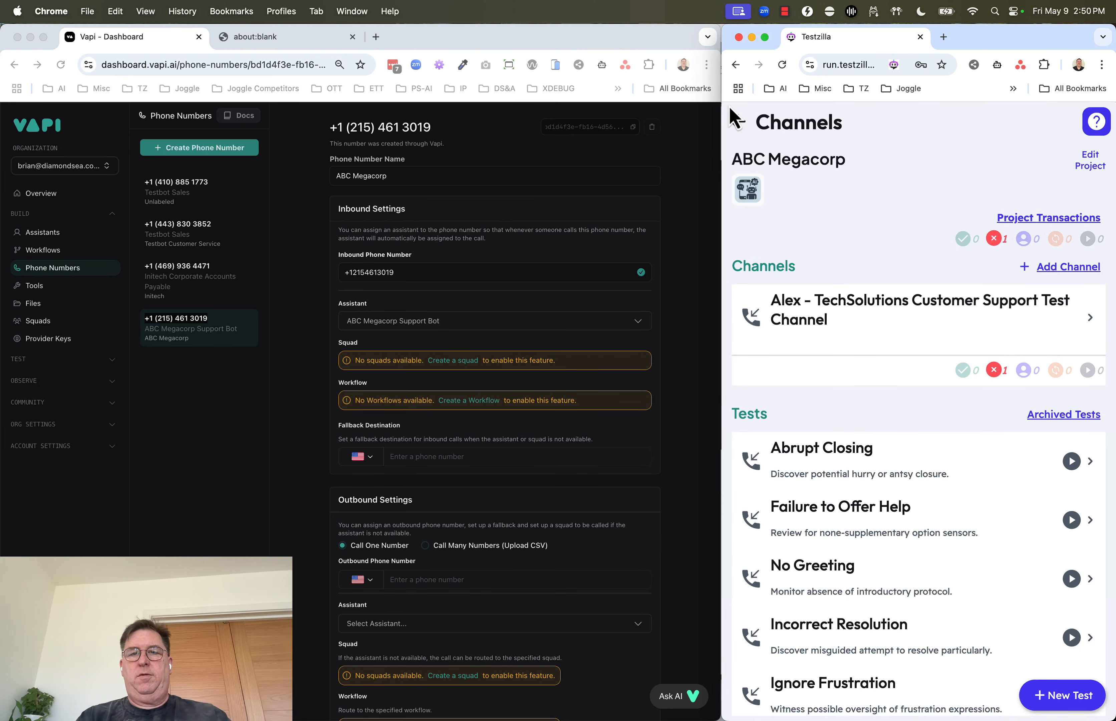
{"action": "left_click", "coordinate": [737, 122]}
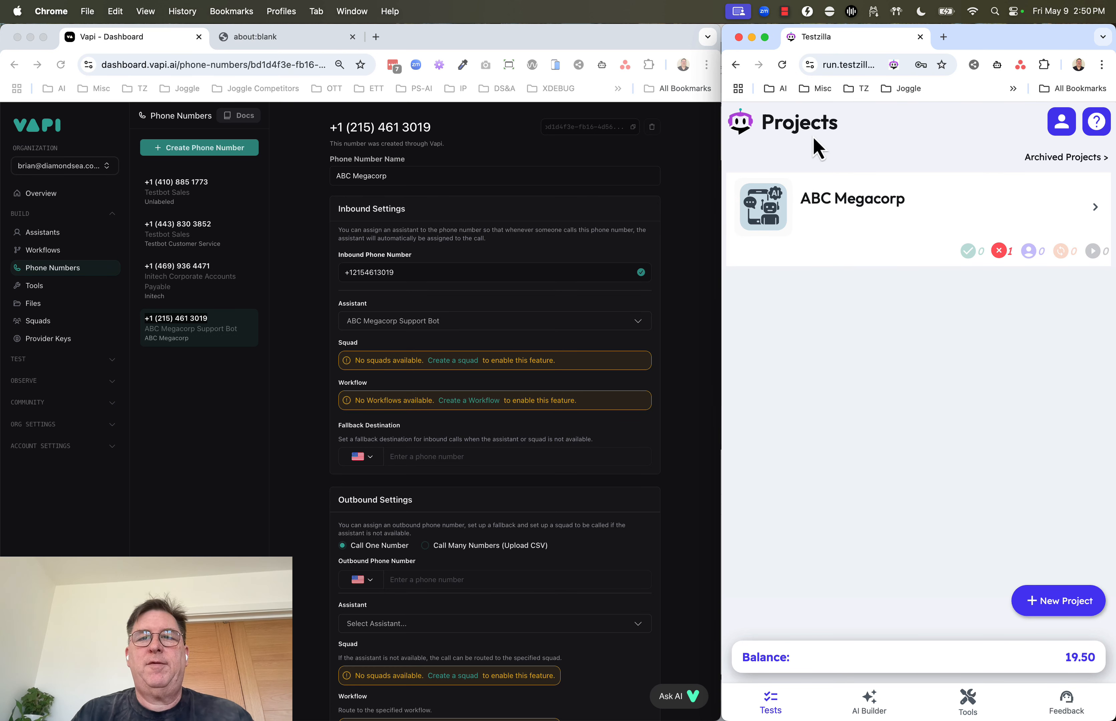
{"action": "left_click", "coordinate": [785, 12]}
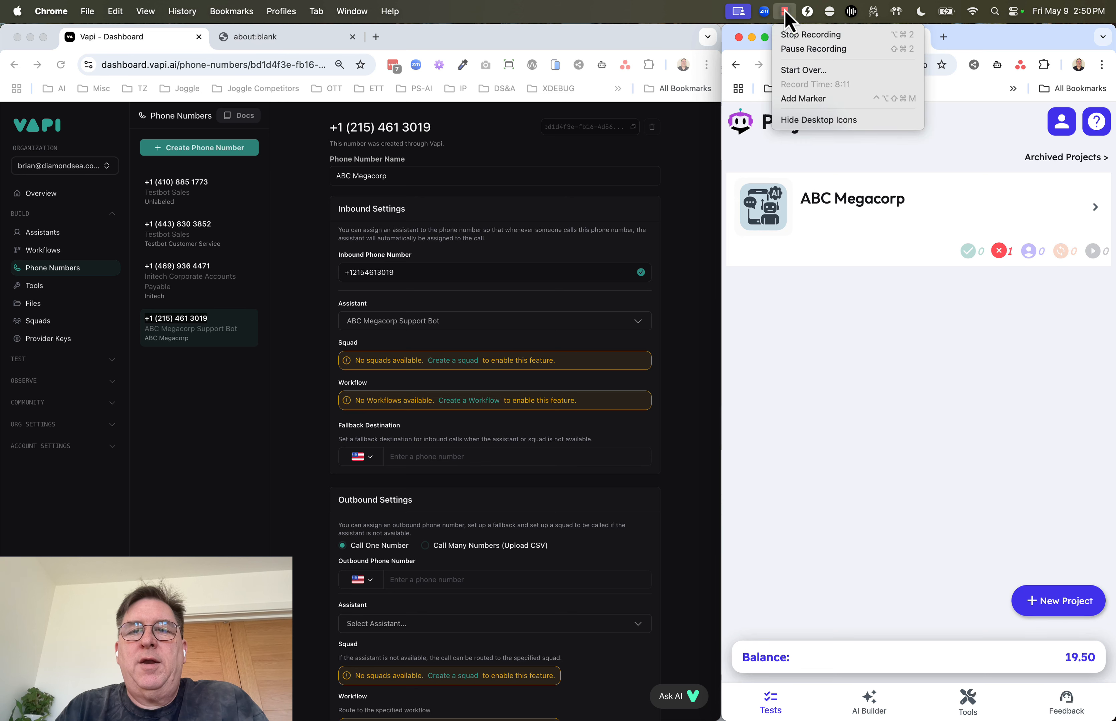